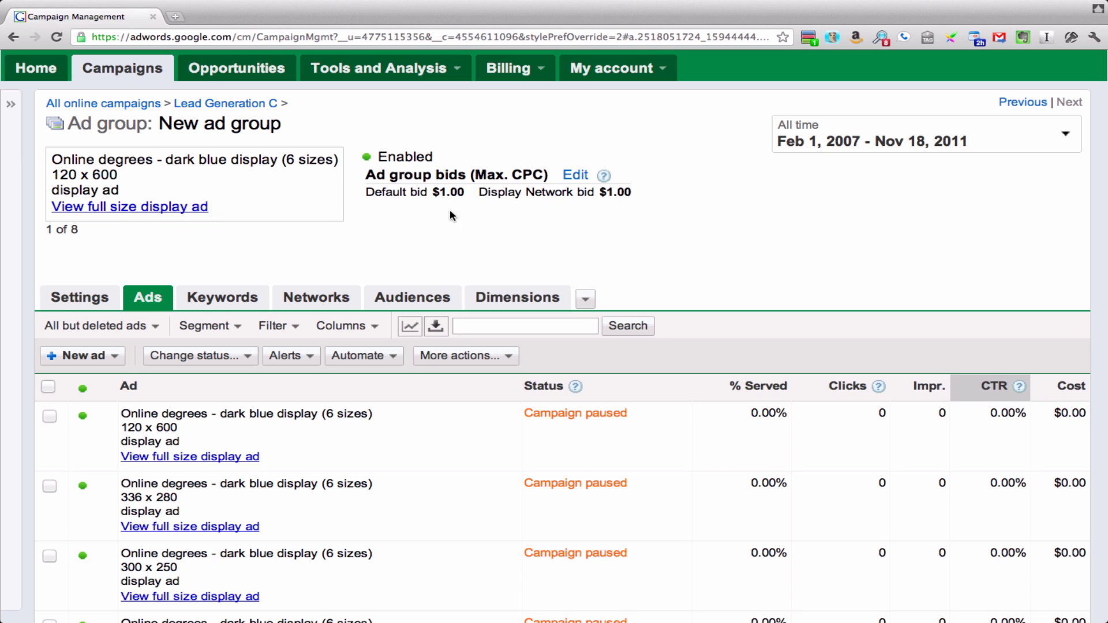
Show the New ad type list: Text ad, Image ad, Display ad builder and more
{"action": "left_click", "coordinate": [114, 357]}
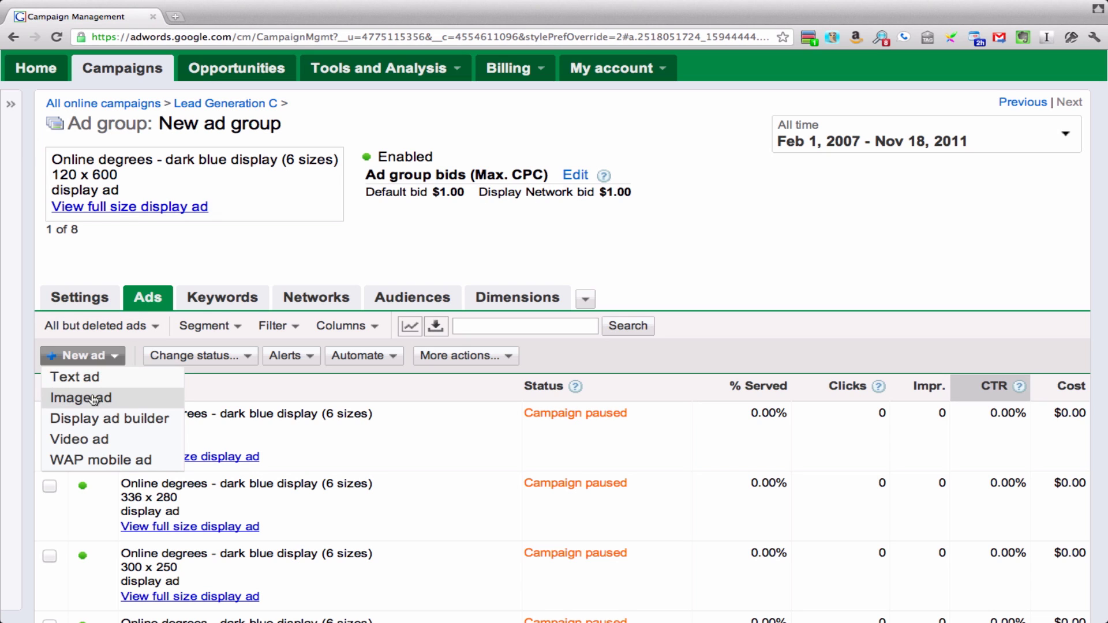
Start a Display ad builder ad, sort templates by Highest click-through, and choose All purpose 15
{"action": "left_click", "coordinate": [174, 424]}
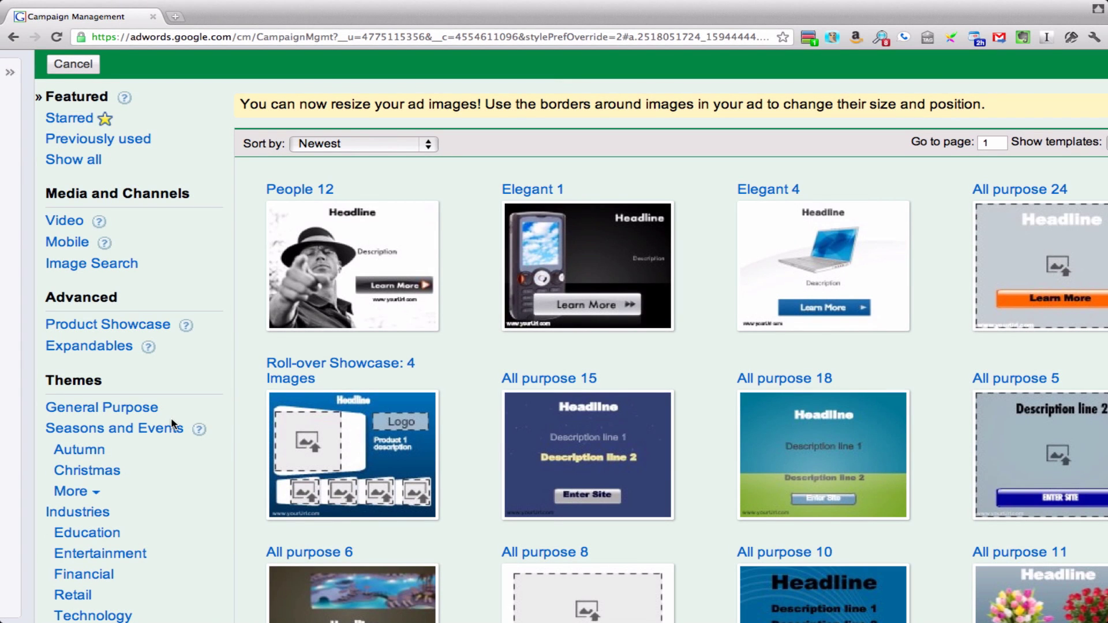
{"action": "mouse_move", "coordinate": [567, 262]}
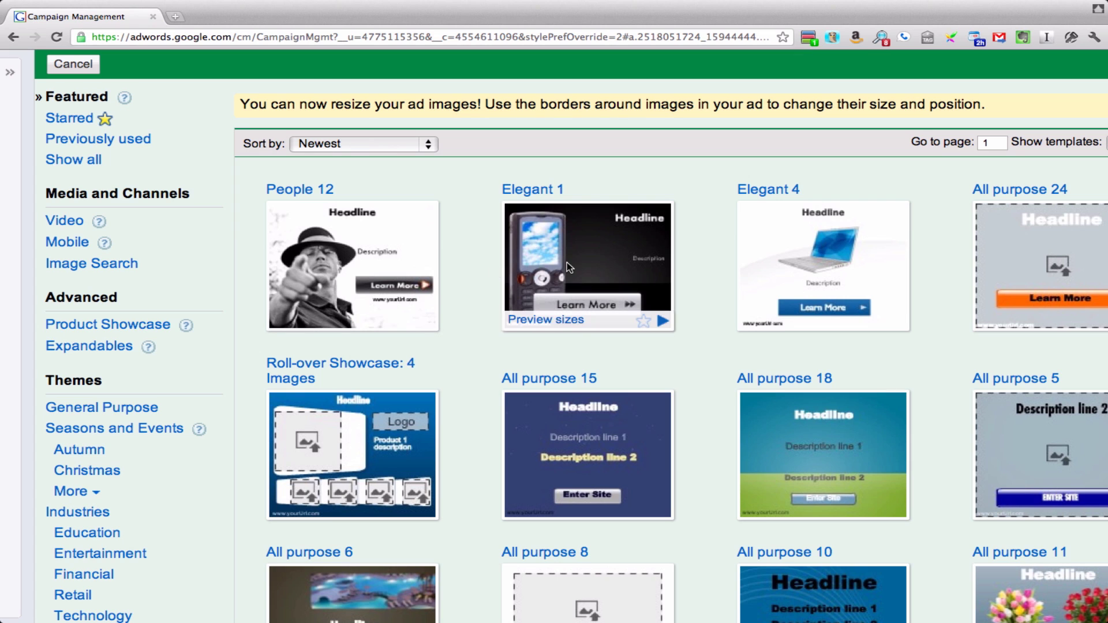
{"action": "mouse_move", "coordinate": [773, 258]}
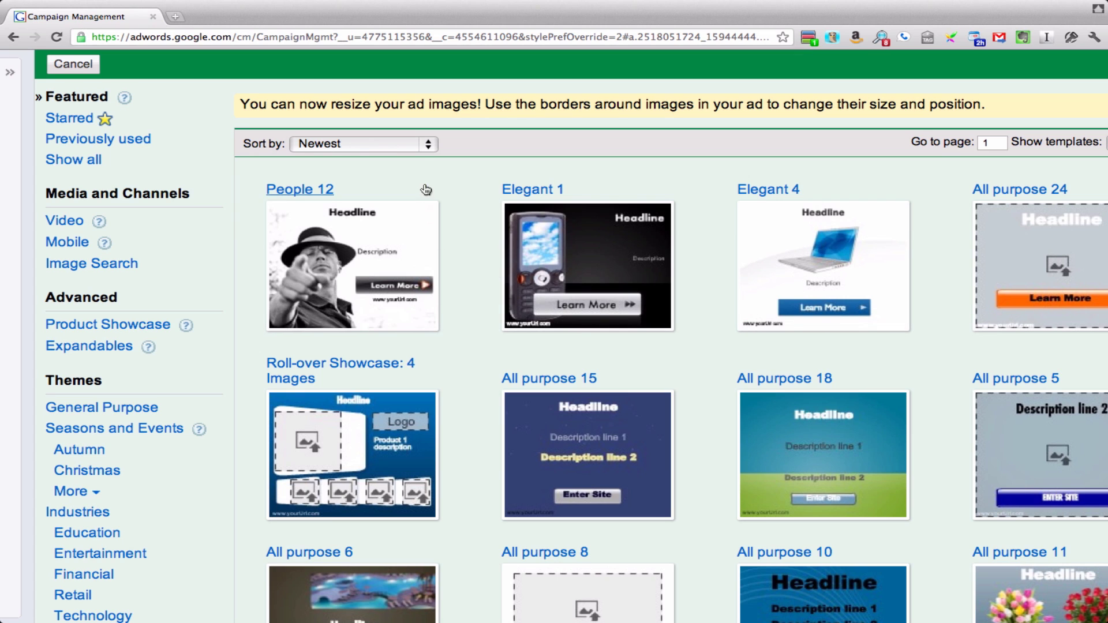
{"action": "left_click", "coordinate": [426, 148]}
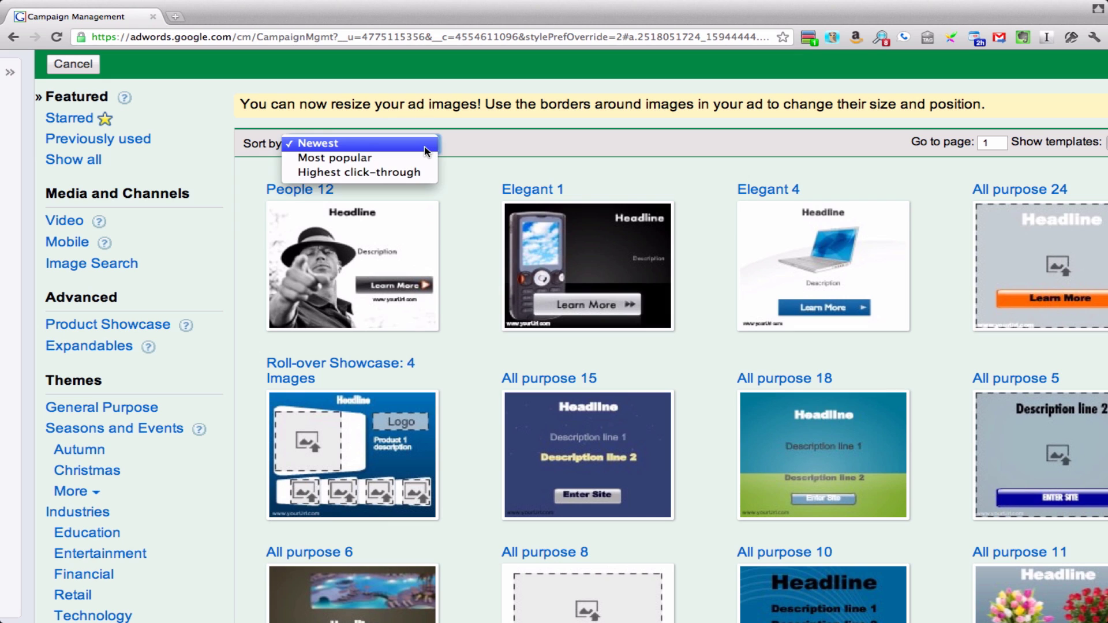
{"action": "left_click", "coordinate": [428, 176]}
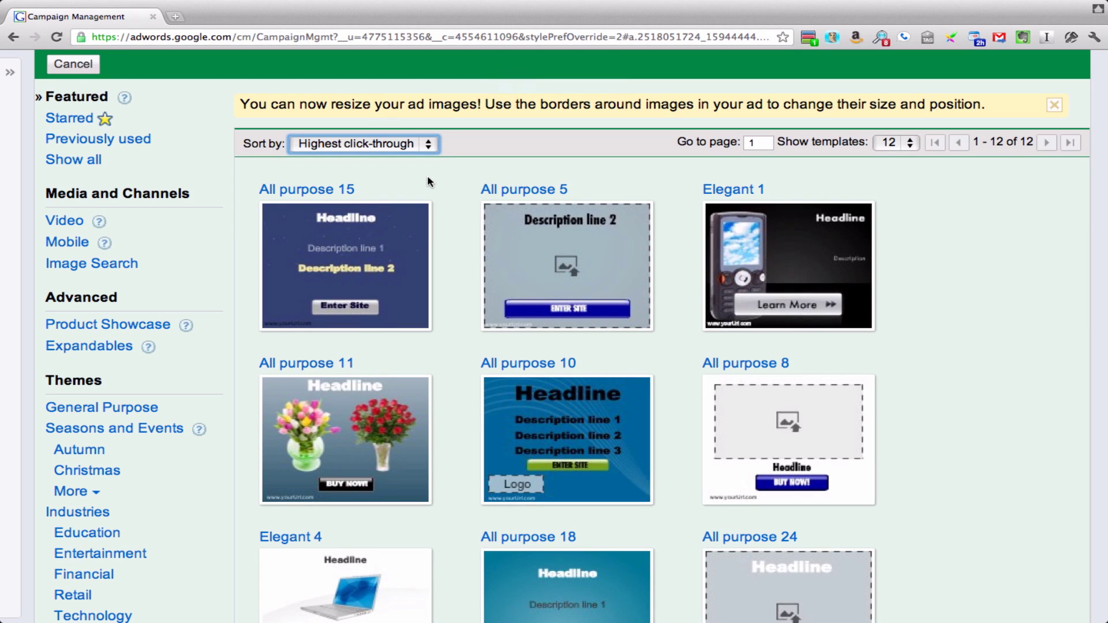
{"action": "mouse_move", "coordinate": [363, 249]}
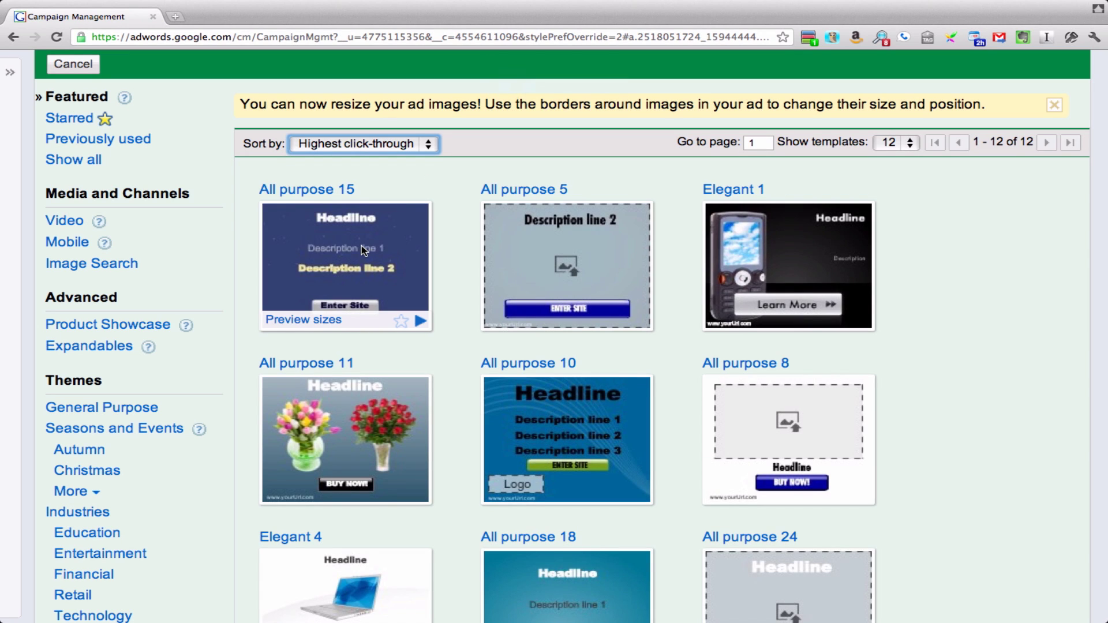
{"action": "left_click", "coordinate": [364, 250]}
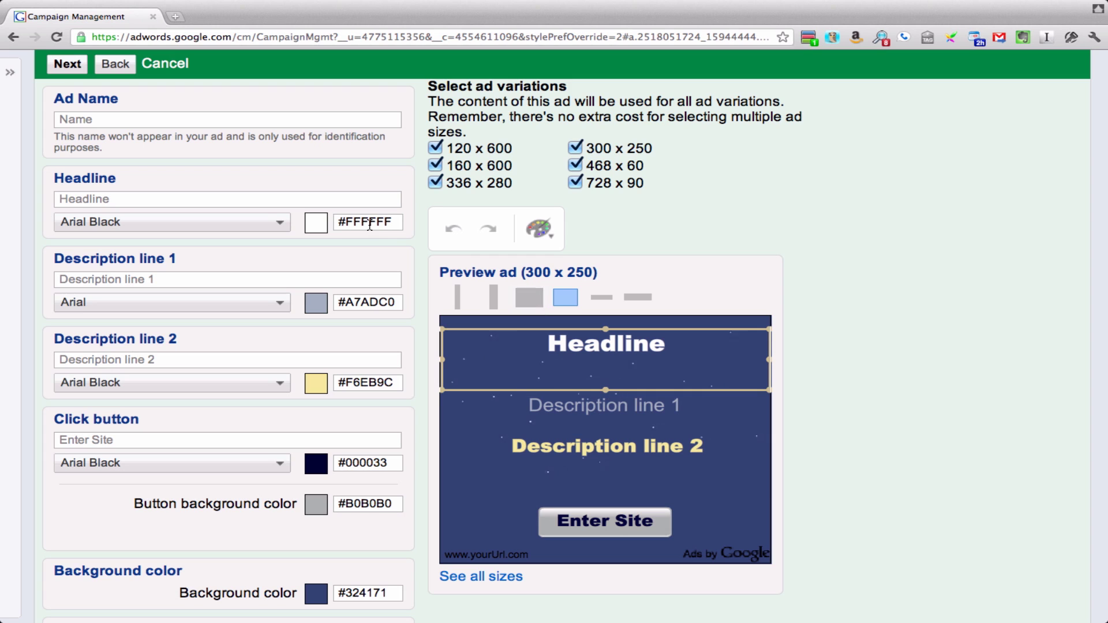
Enter the ad name and correct the draft until it reads 'online courses - dark sky'
{"action": "left_click", "coordinate": [246, 121]}
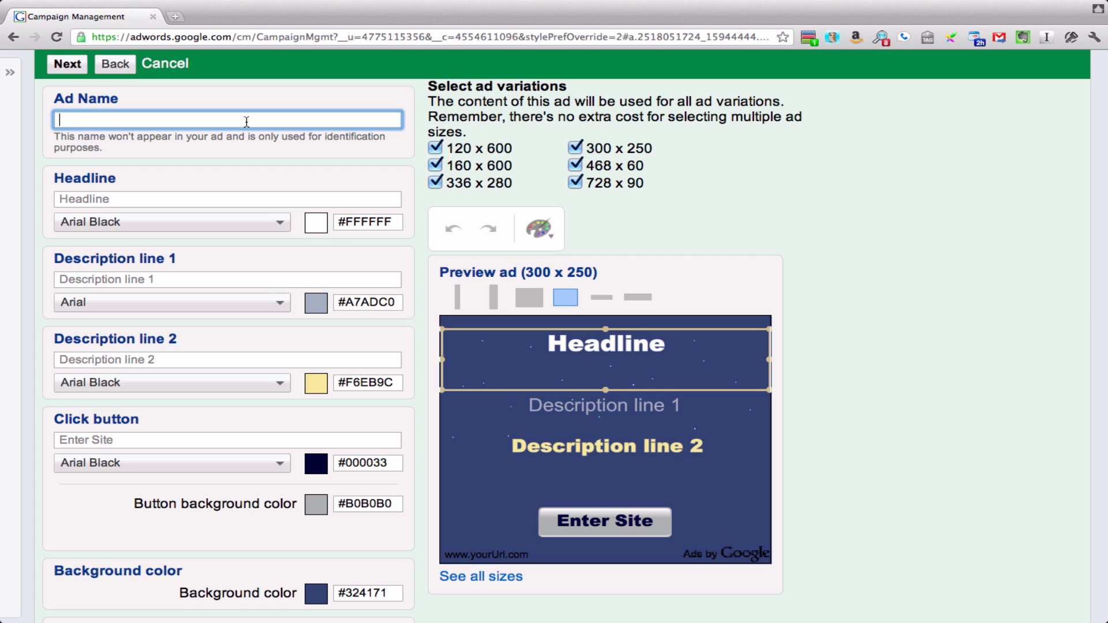
{"action": "type", "text": "online courses register -"}
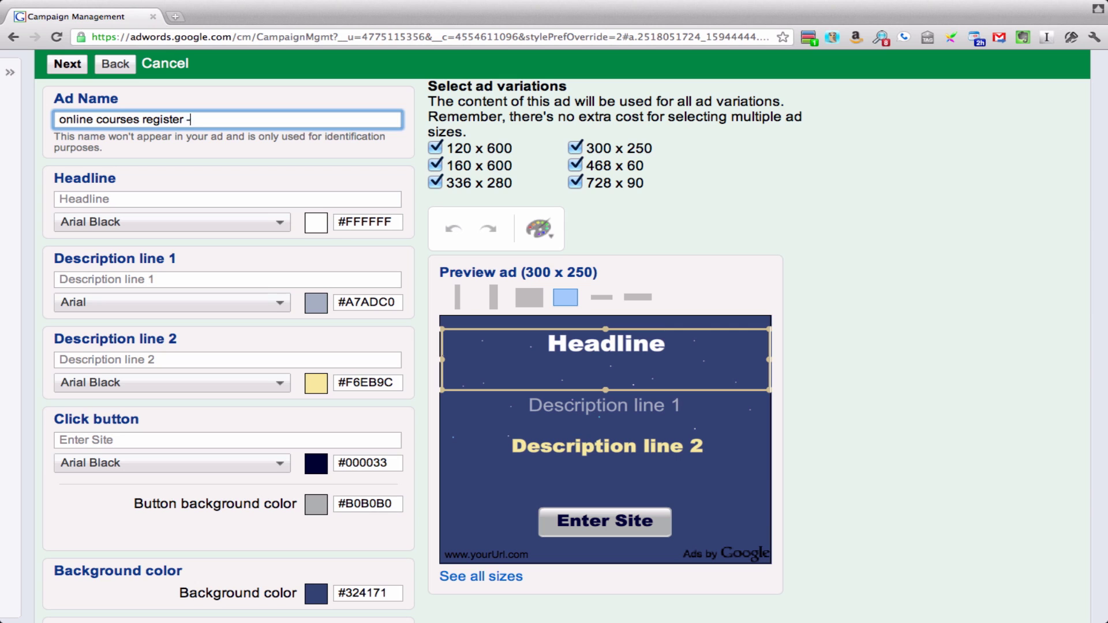
{"action": "type", "text": " display"}
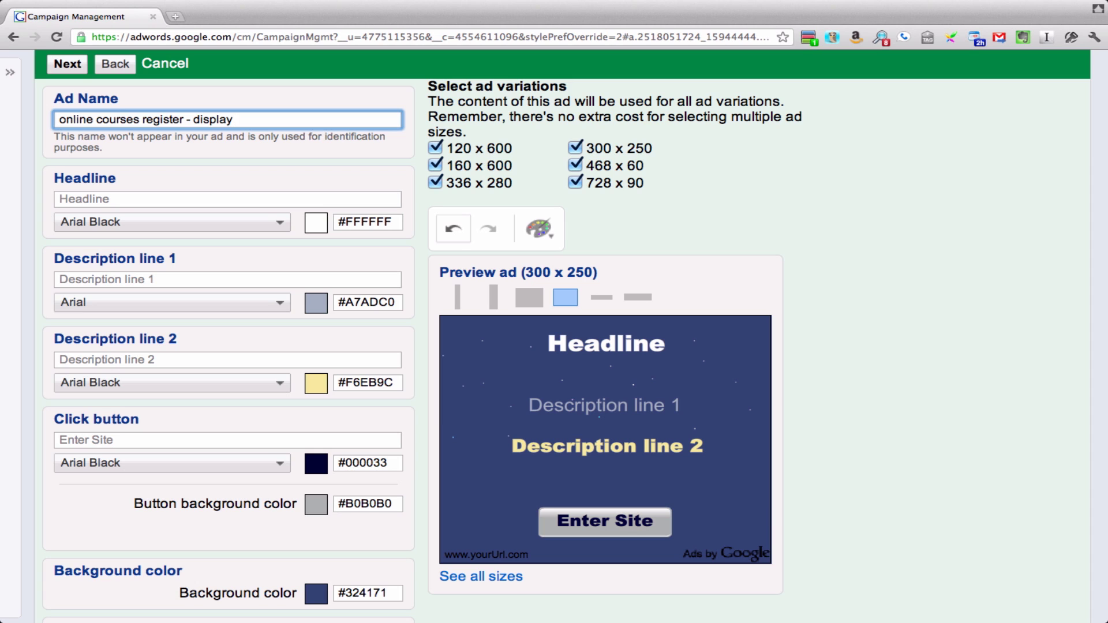
{"action": "type", "text": " d"}
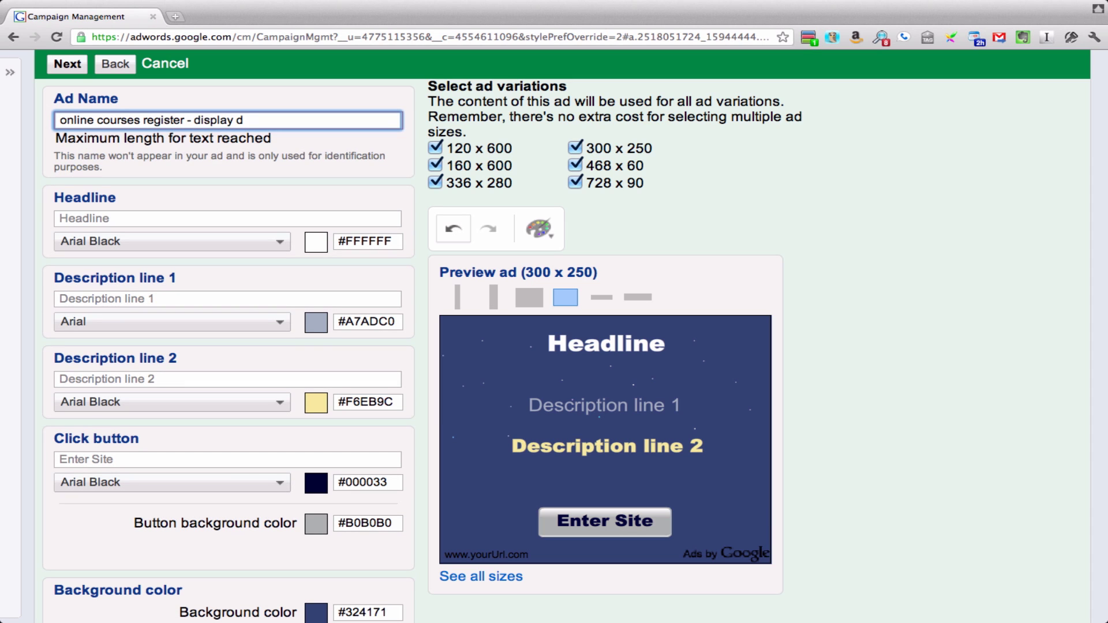
{"action": "key", "text": "BackSpace"}
{"action": "key", "text": "BackSpace"}
{"action": "key", "text": "BackSpace"}
{"action": "key", "text": "BackSpace"}
{"action": "key", "text": "BackSpace"}
{"action": "key", "text": "BackSpace"}
{"action": "key", "text": "BackSpace"}
{"action": "key", "text": "BackSpace"}
{"action": "key", "text": "BackSpace"}
{"action": "key", "text": "BackSpace"}
{"action": "key", "text": "BackSpace"}
{"action": "key", "text": "BackSpace"}
{"action": "key", "text": "BackSpace"}
{"action": "key", "text": "BackSpace"}
{"action": "key", "text": "BackSpace"}
{"action": "key", "text": "BackSpace"}
{"action": "key", "text": "BackSpace"}
{"action": "key", "text": "BackSpace"}
{"action": "key", "text": "BackSpace"}
{"action": "key", "text": "BackSpace"}
{"action": "type", "text": "- "}
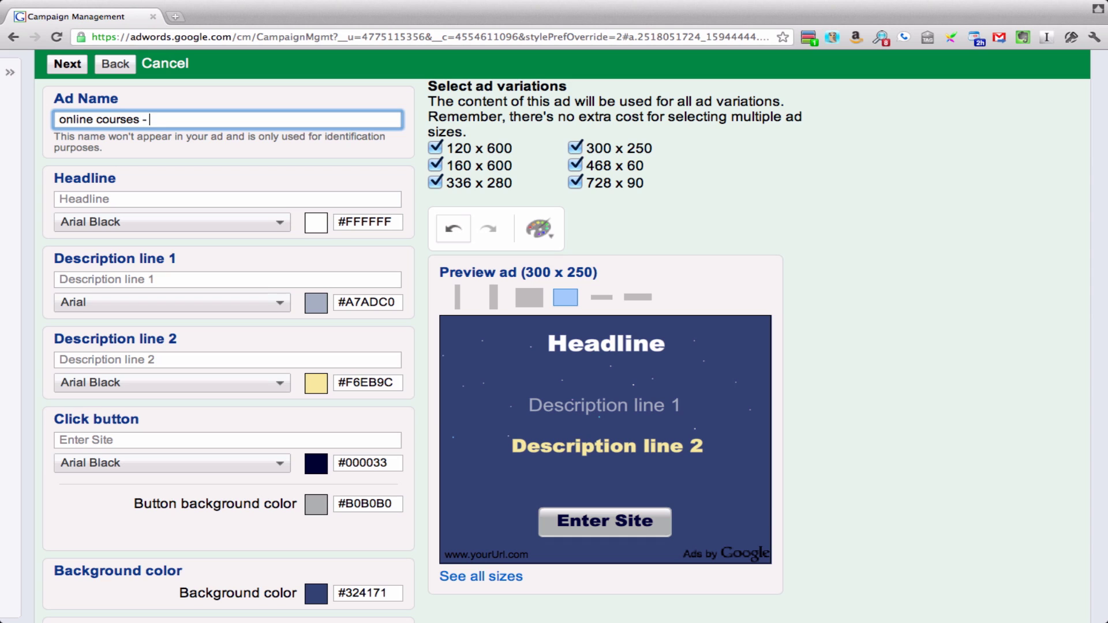
{"action": "type", "text": "dark sky"}
Enter the headline 'St. Brutus School'
{"action": "left_click", "coordinate": [196, 201]}
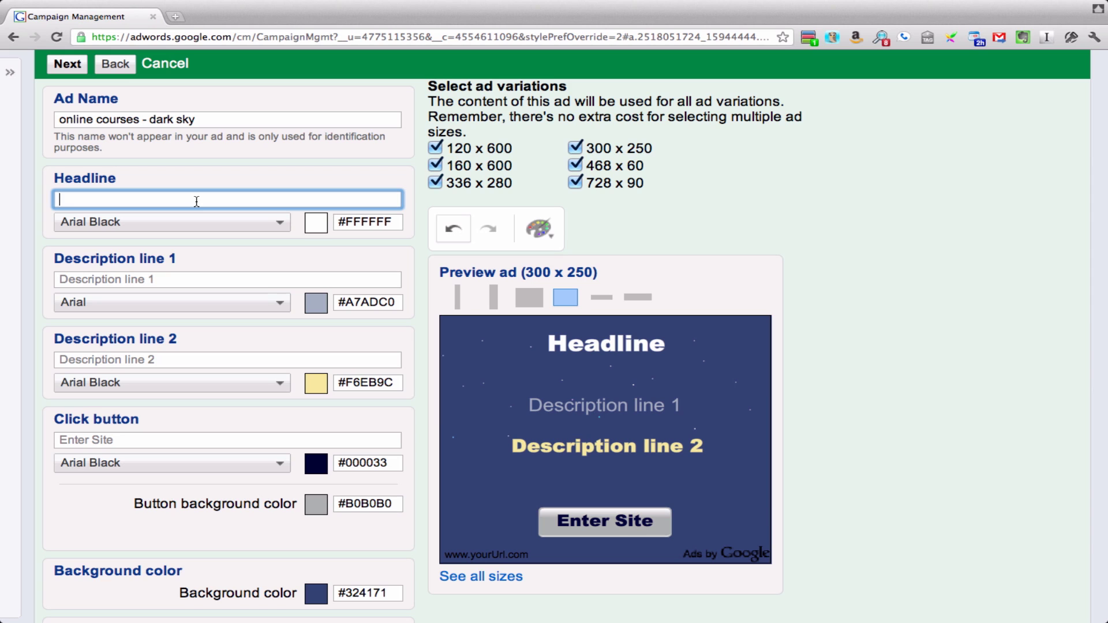
{"action": "type", "text": "St. Brutus School"}
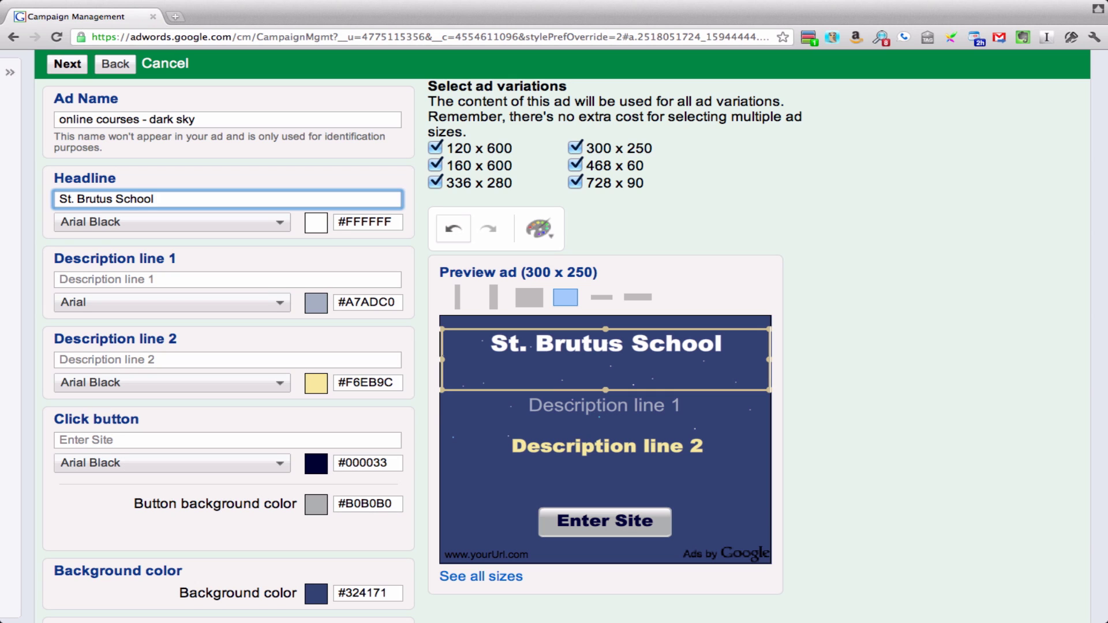
{"action": "key", "text": "Tab"}
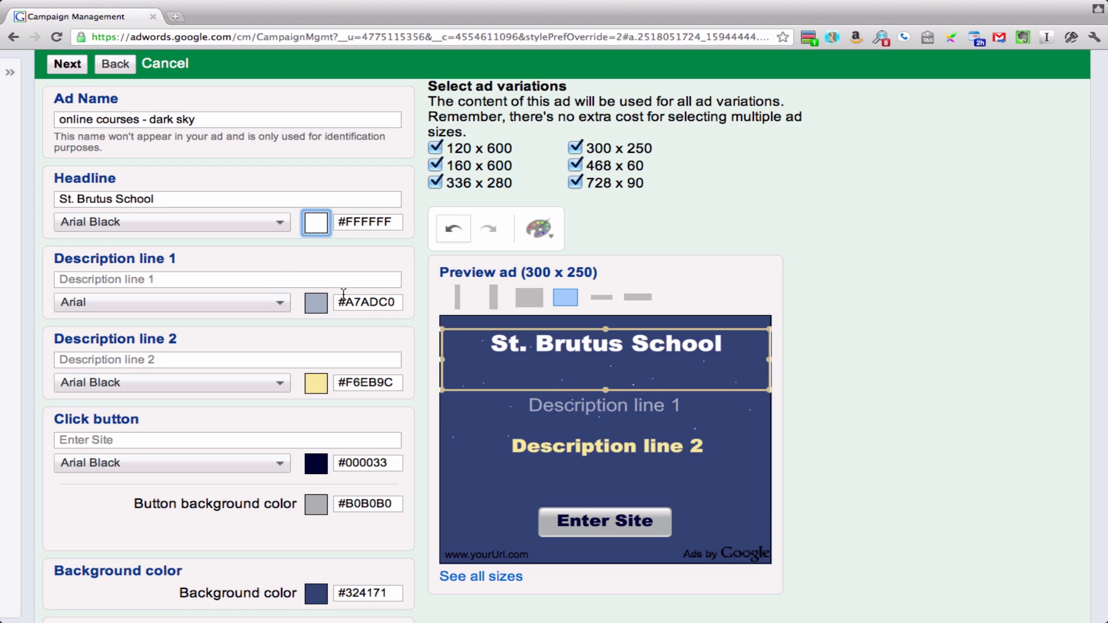
Add white description line 1 'for Incurably Criminal Boys' positioned just under the headline
{"action": "left_click", "coordinate": [184, 280]}
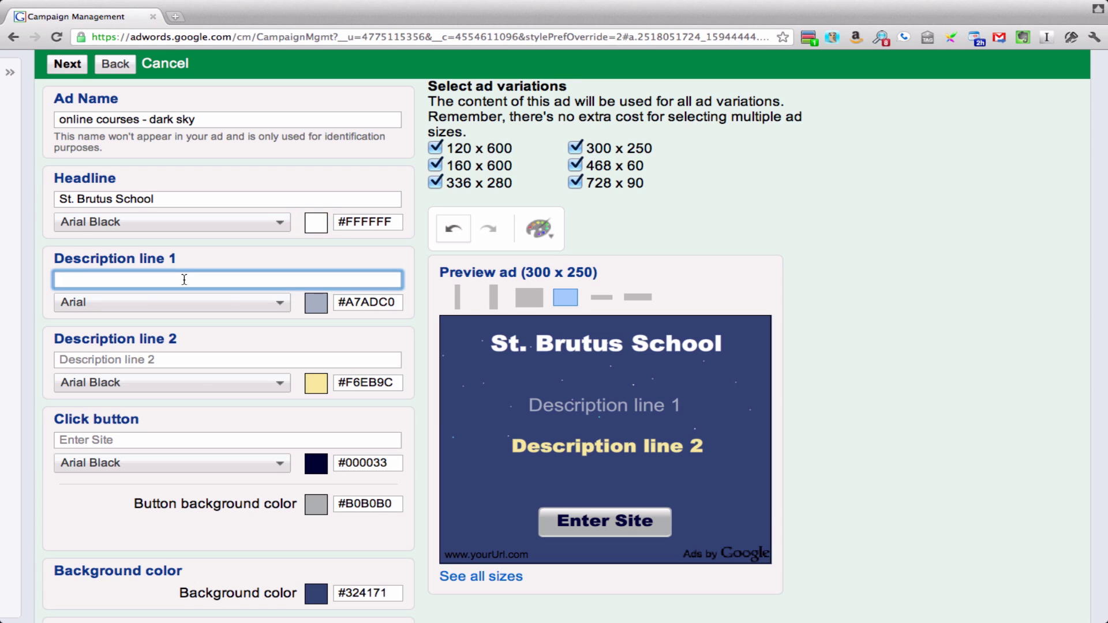
{"action": "type", "text": "for Incurably Criminal Boys"}
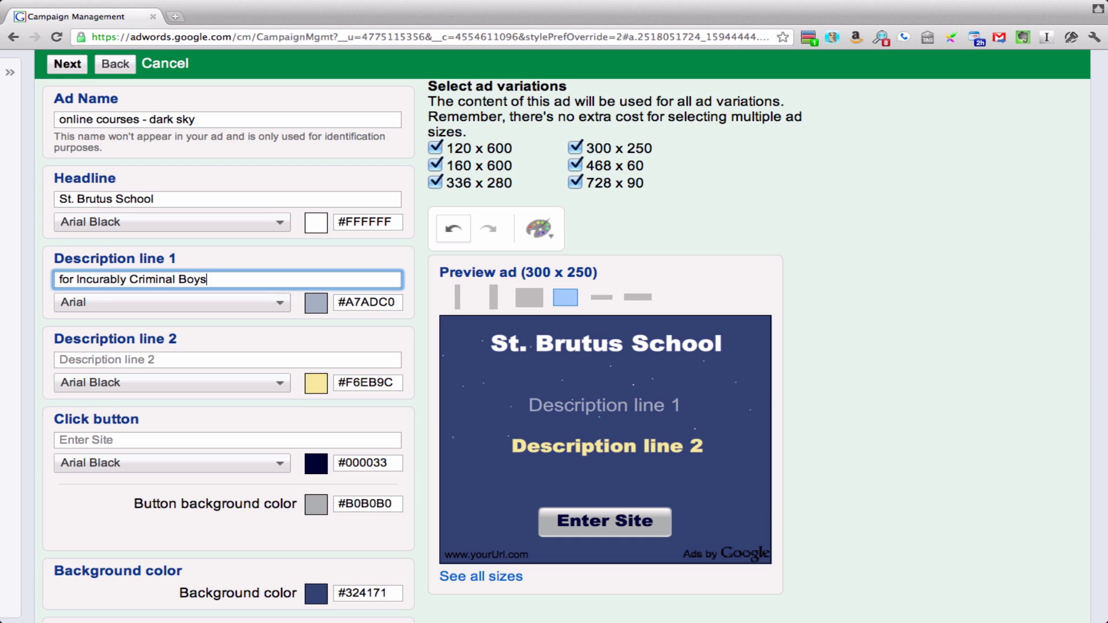
{"action": "left_click", "coordinate": [209, 360]}
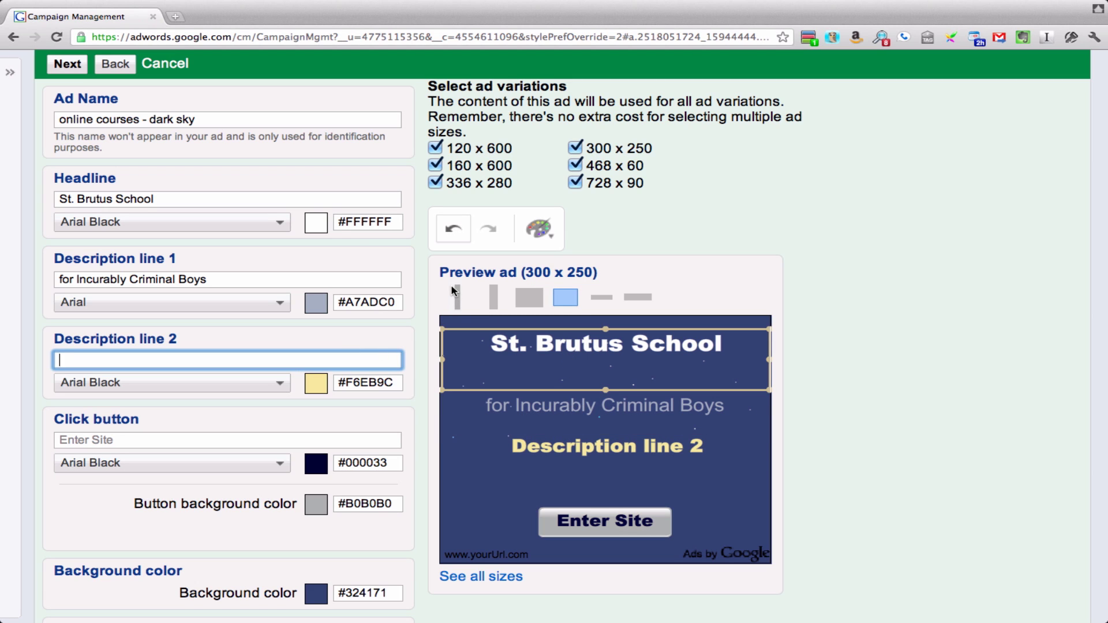
{"action": "left_click", "coordinate": [316, 304]}
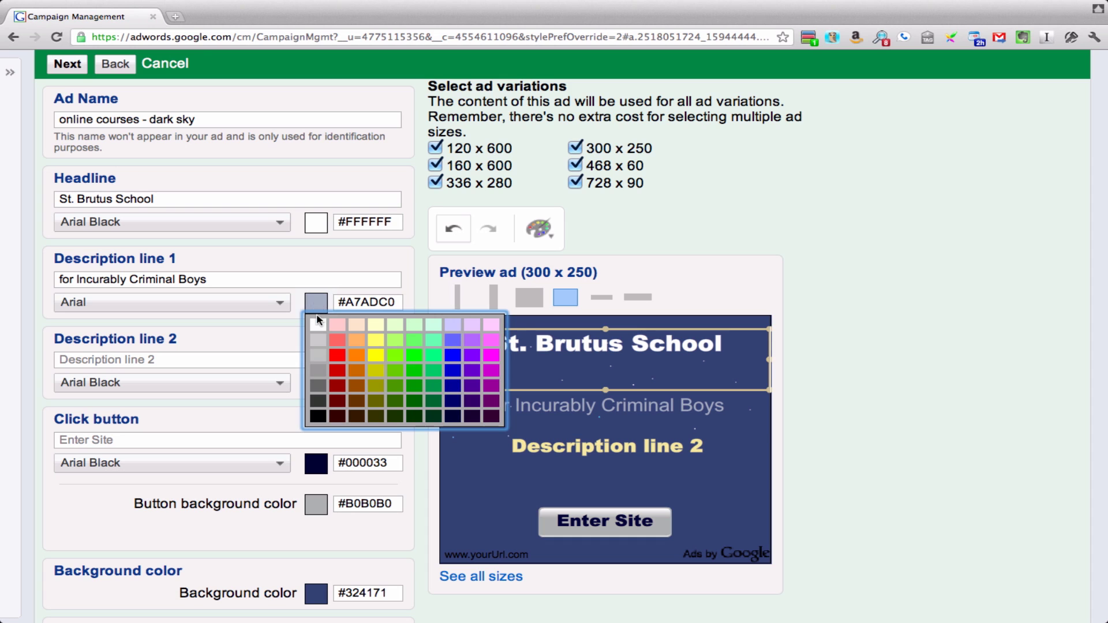
{"action": "left_click", "coordinate": [317, 323]}
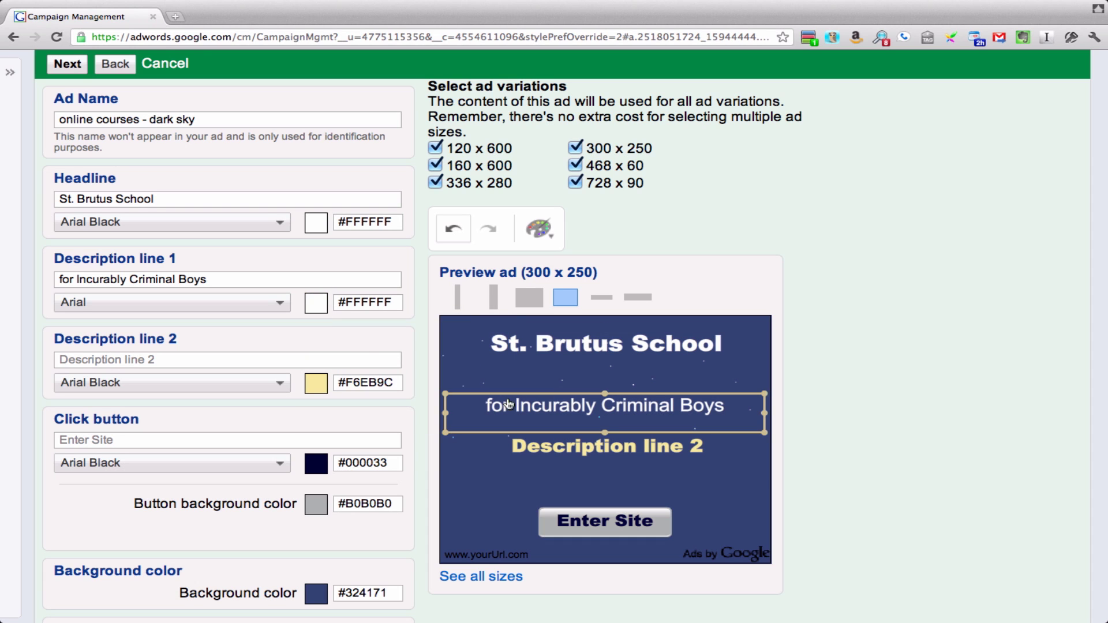
{"action": "left_click_drag", "start_coordinate": [576, 407], "coordinate": [576, 371]}
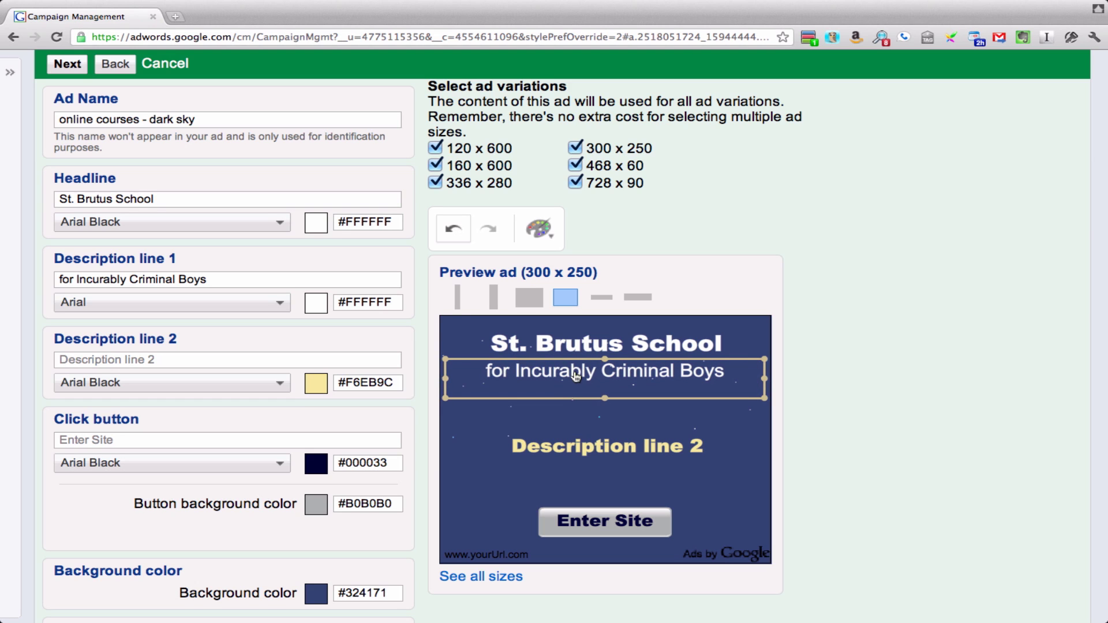
{"action": "left_click", "coordinate": [592, 451]}
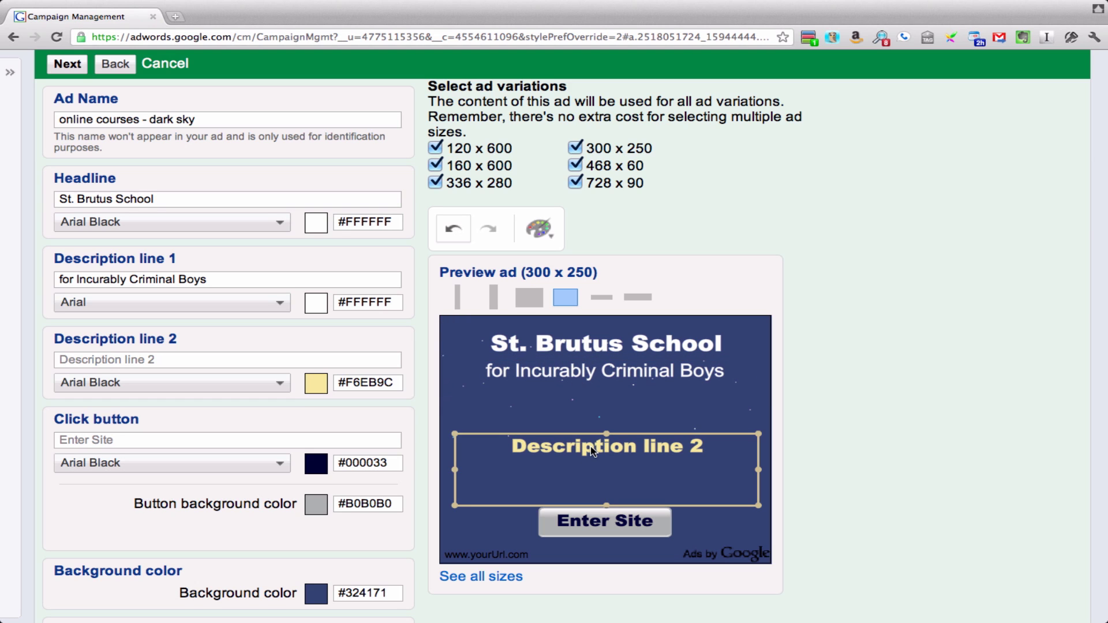
Rewrite the second description line from 'Now offering online classes' to 'Take an online class'
{"action": "left_click", "coordinate": [196, 356]}
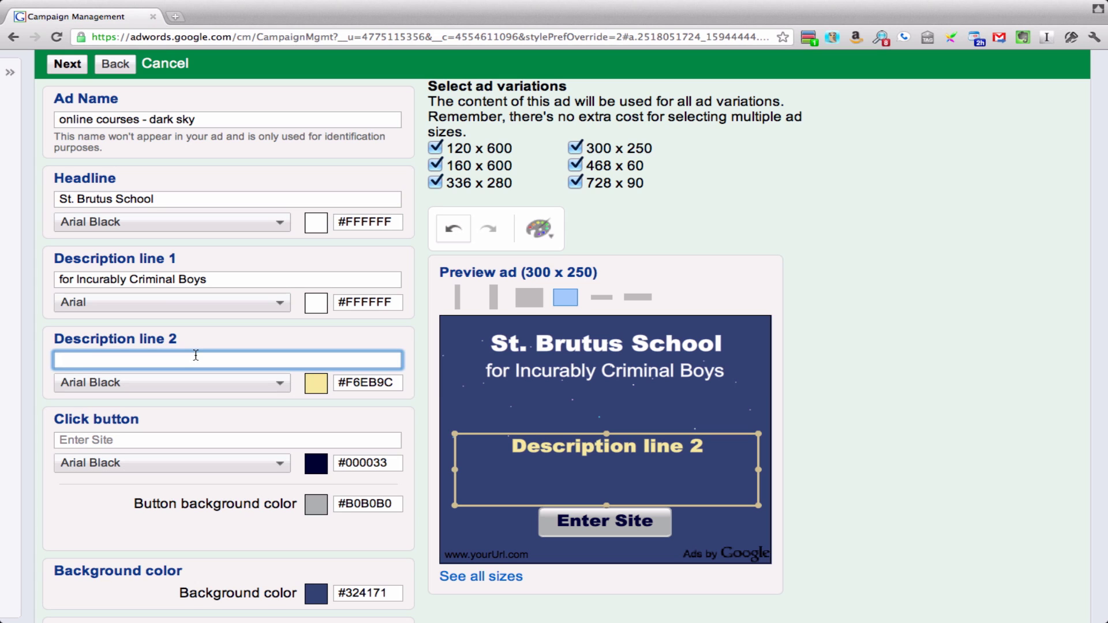
{"action": "type", "text": "Now offering onli"}
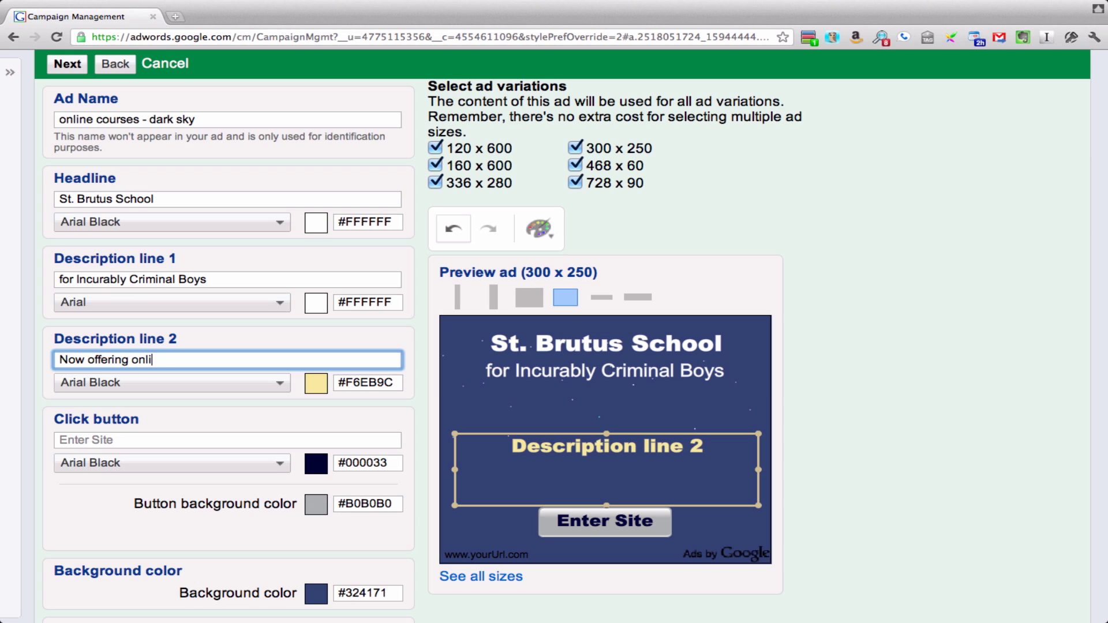
{"action": "type", "text": "ne classes"}
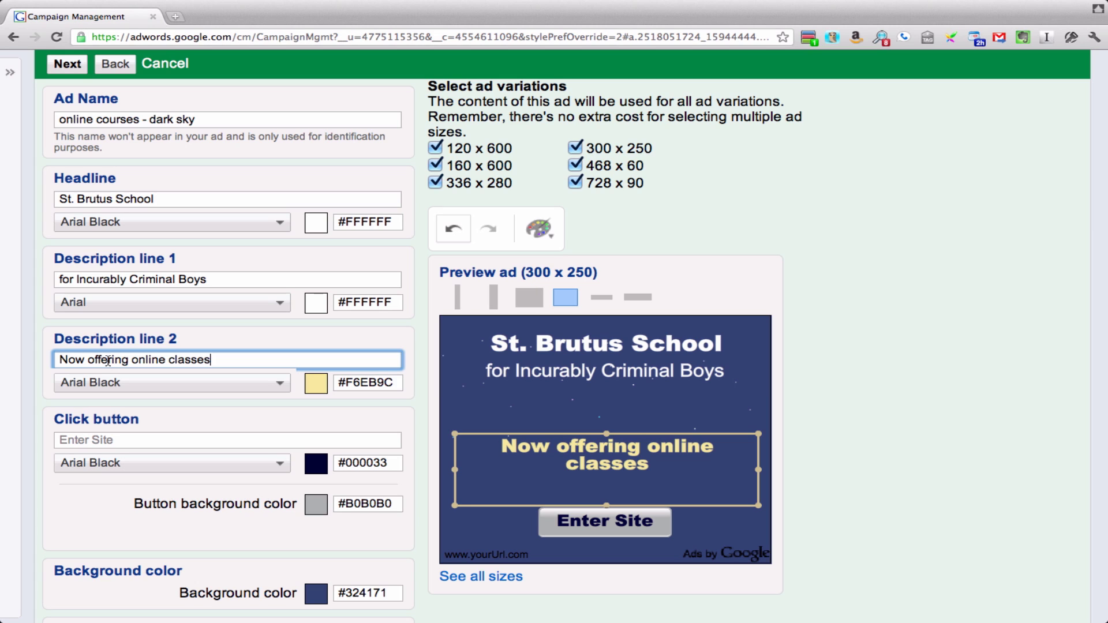
{"action": "double_click", "coordinate": [77, 361]}
{"action": "key", "text": "BackSpace"}
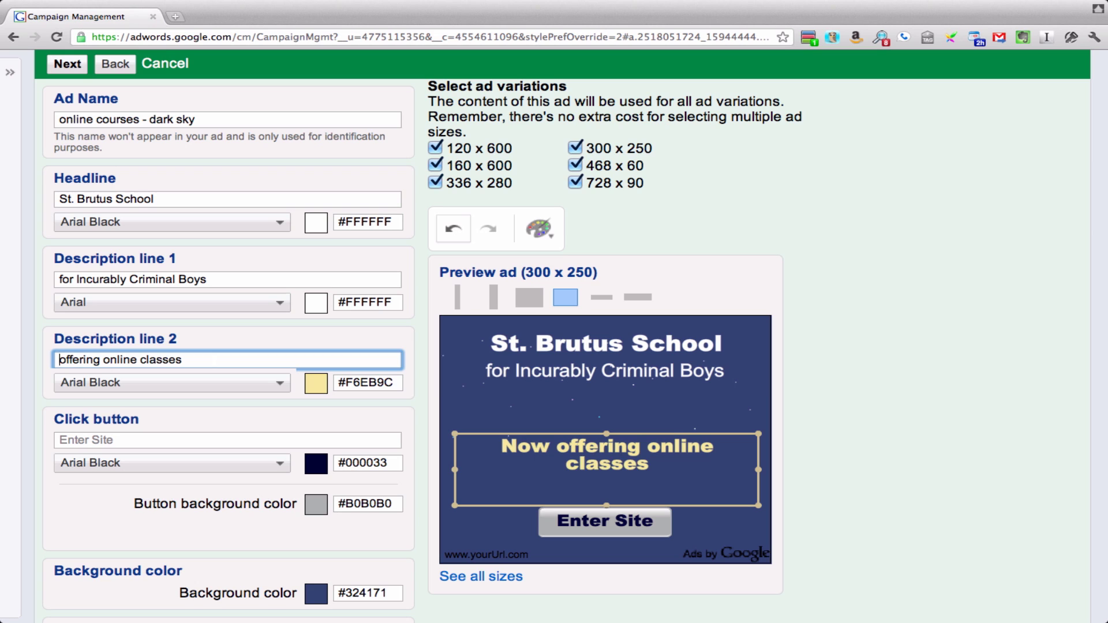
{"action": "key", "text": "Delete"}
{"action": "type", "text": "O"}
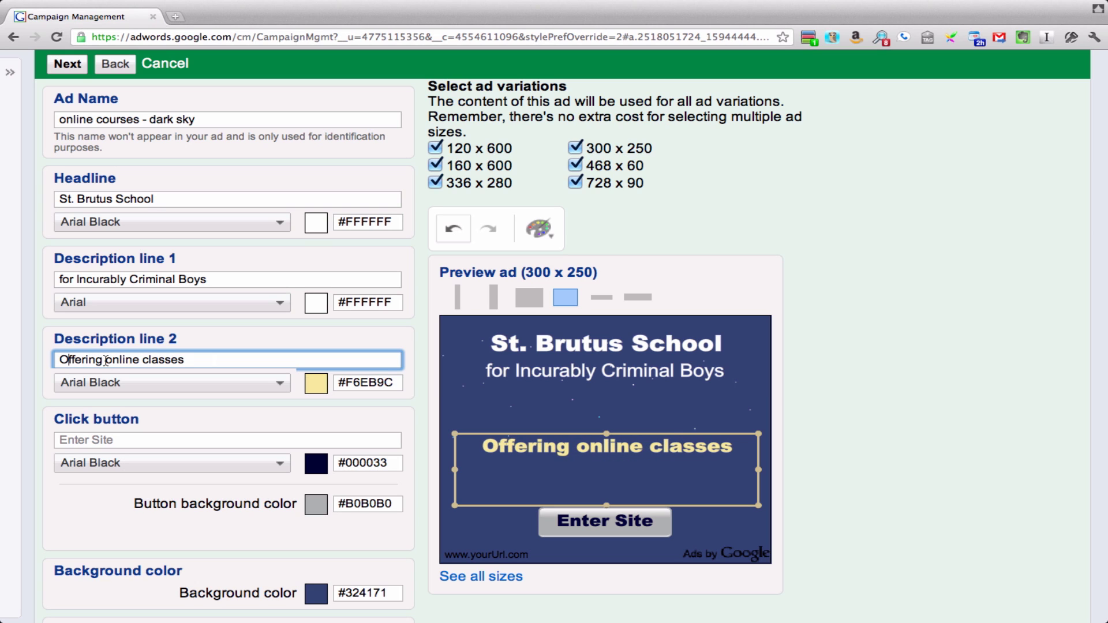
{"action": "left_click_drag", "start_coordinate": [105, 361], "coordinate": [46, 364]}
{"action": "type", "text": "Take an o"}
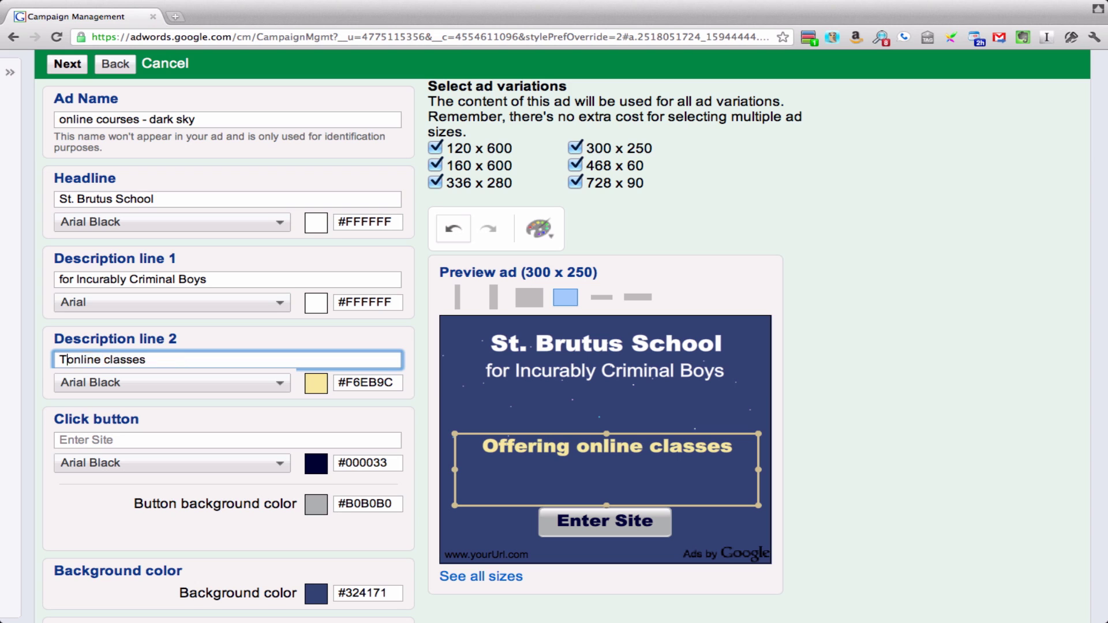
{"action": "type", "text": "nline"}
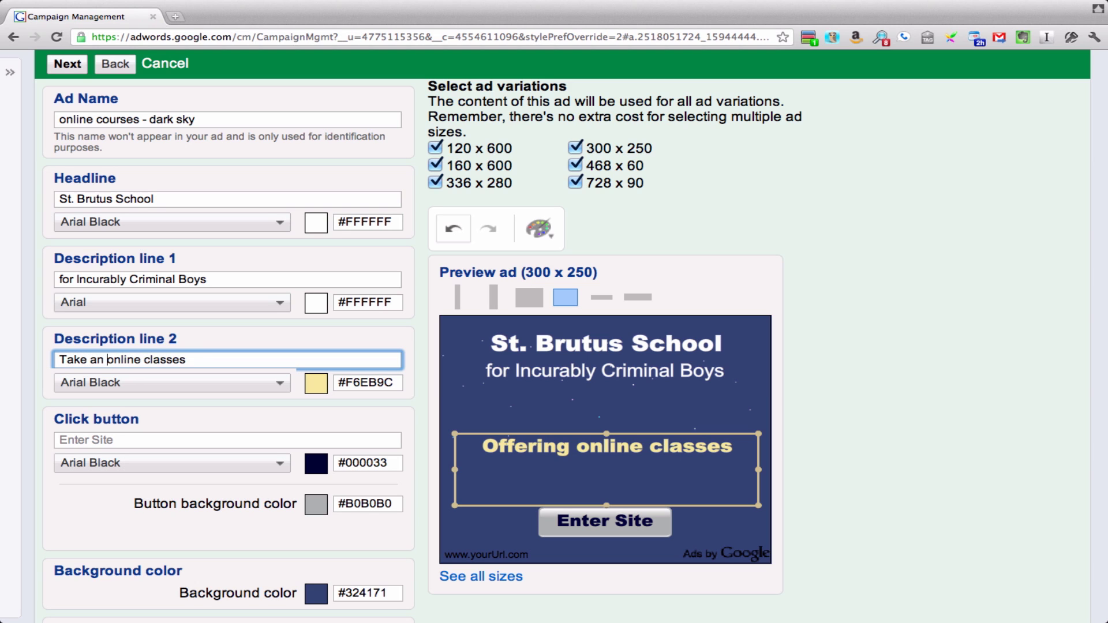
{"action": "left_click", "coordinate": [198, 361]}
{"action": "key", "text": "BackSpace"}
{"action": "key", "text": "BackSpace"}
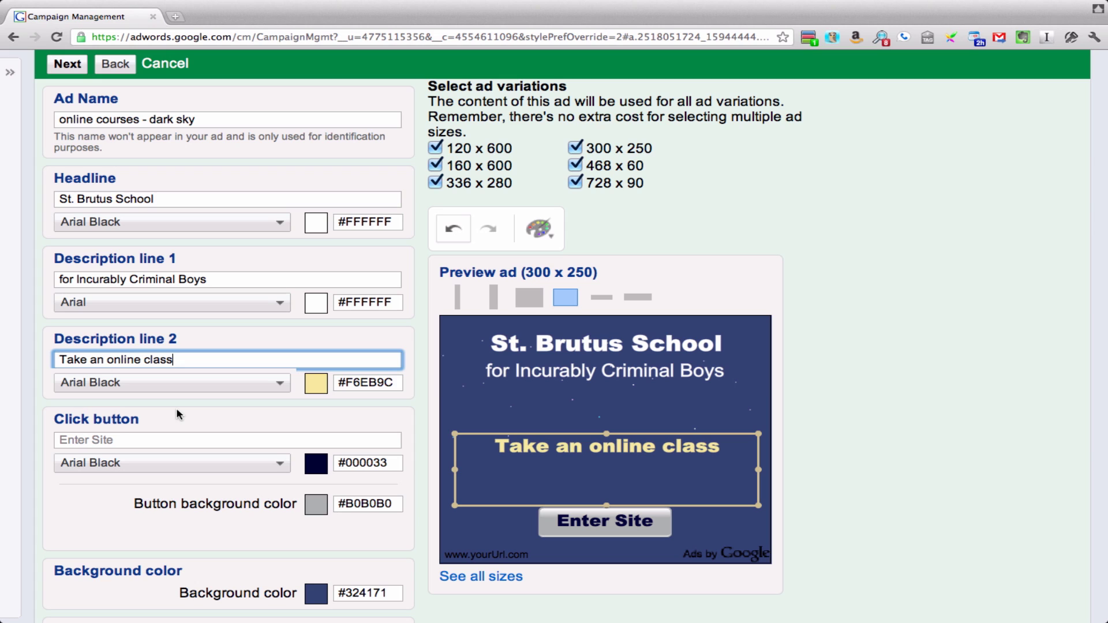
Label the button 'Learn more' in Felt Tip Roman Bold on an orange #FF7F00 background
{"action": "left_click", "coordinate": [160, 440]}
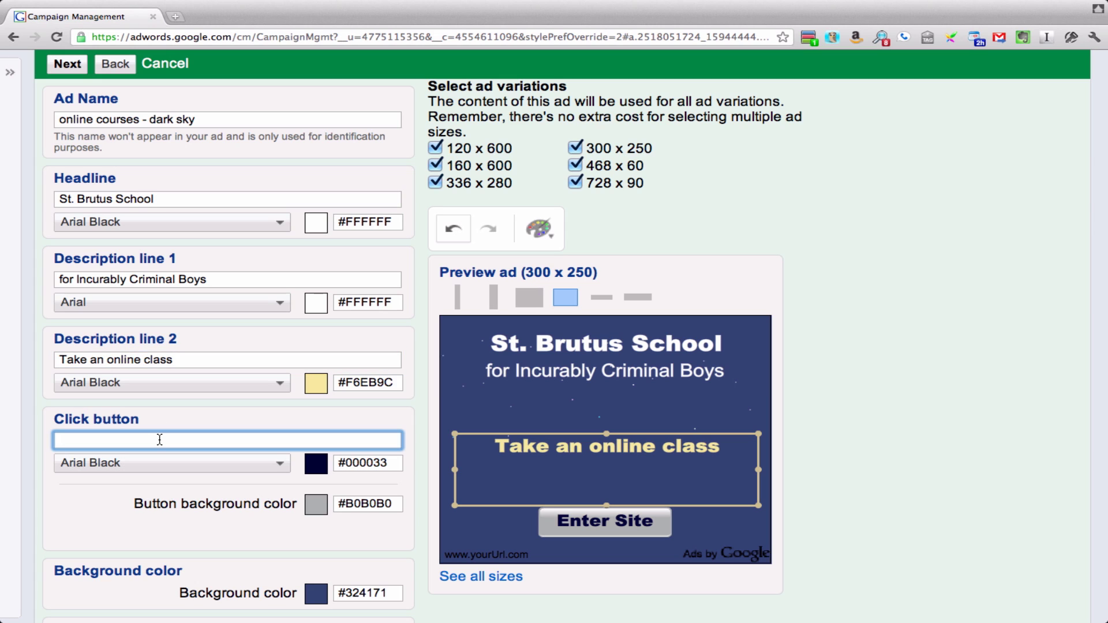
{"action": "type", "text": "Learn more..."}
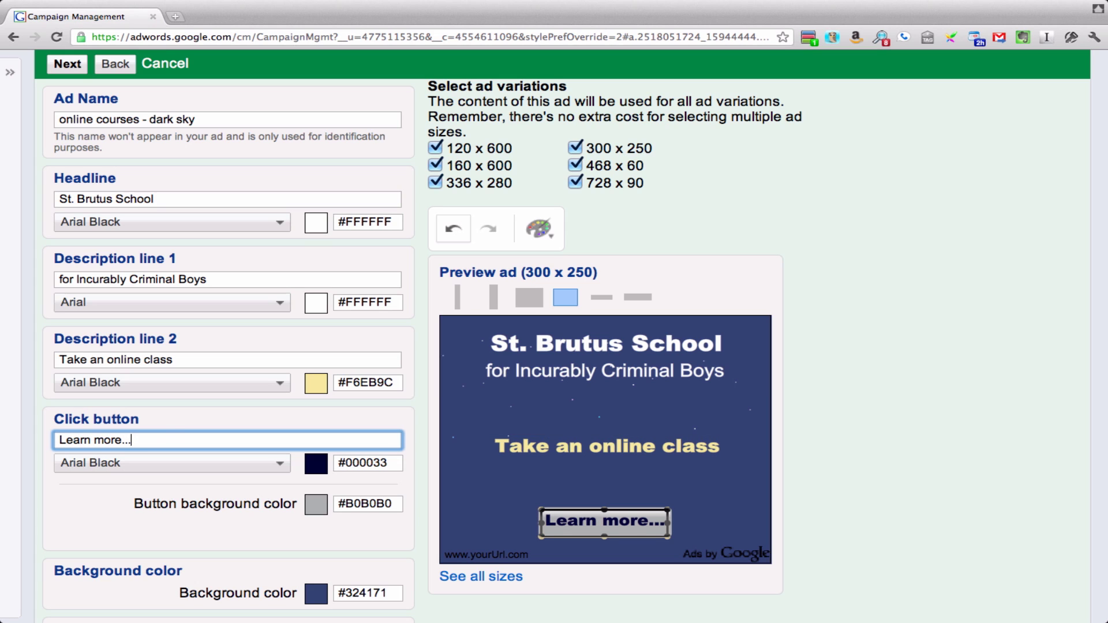
{"action": "key", "text": "BackSpace"}
{"action": "key", "text": "BackSpace"}
{"action": "key", "text": "BackSpace"}
{"action": "left_click", "coordinate": [165, 460]}
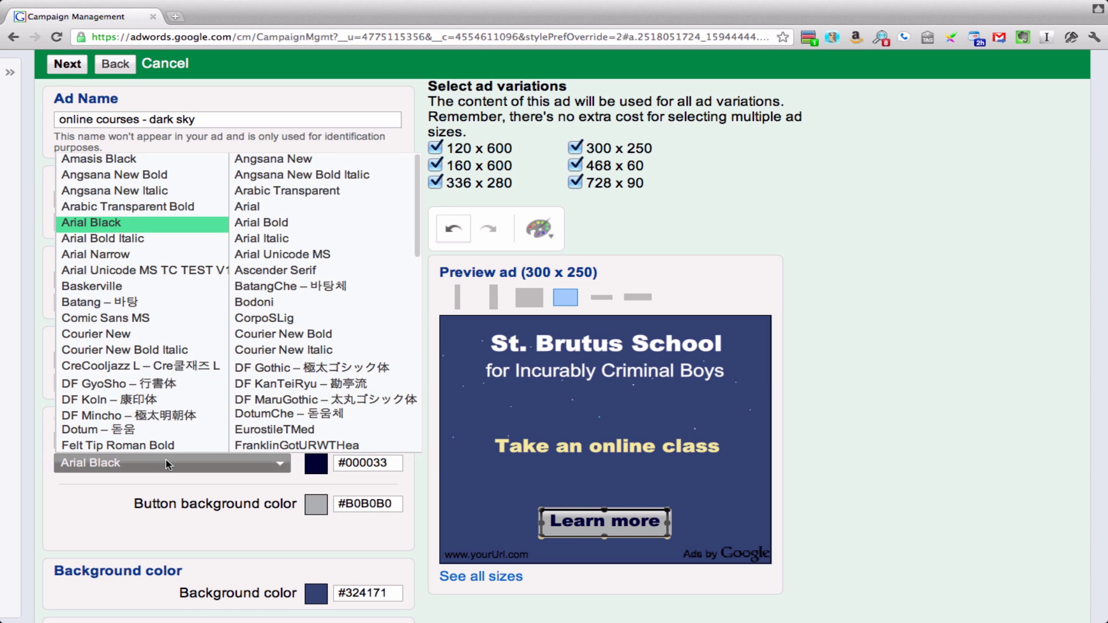
{"action": "left_click", "coordinate": [115, 441]}
{"action": "left_click", "coordinate": [317, 506]}
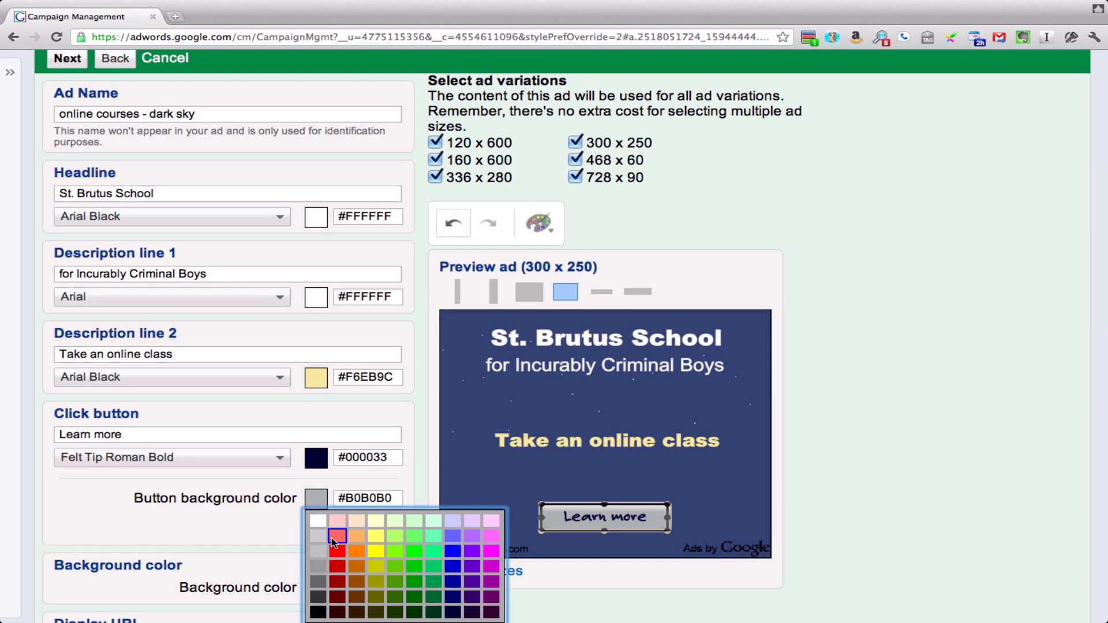
{"action": "scroll", "coordinate": [355, 545], "scroll_direction": "down", "scroll_amount": 2}
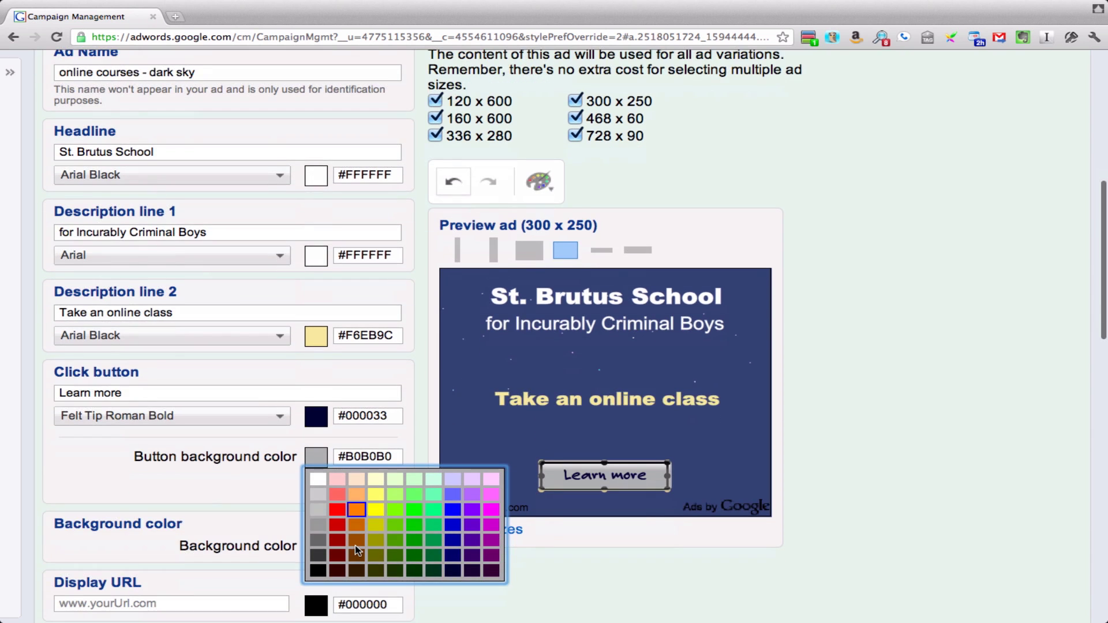
{"action": "left_click", "coordinate": [356, 510]}
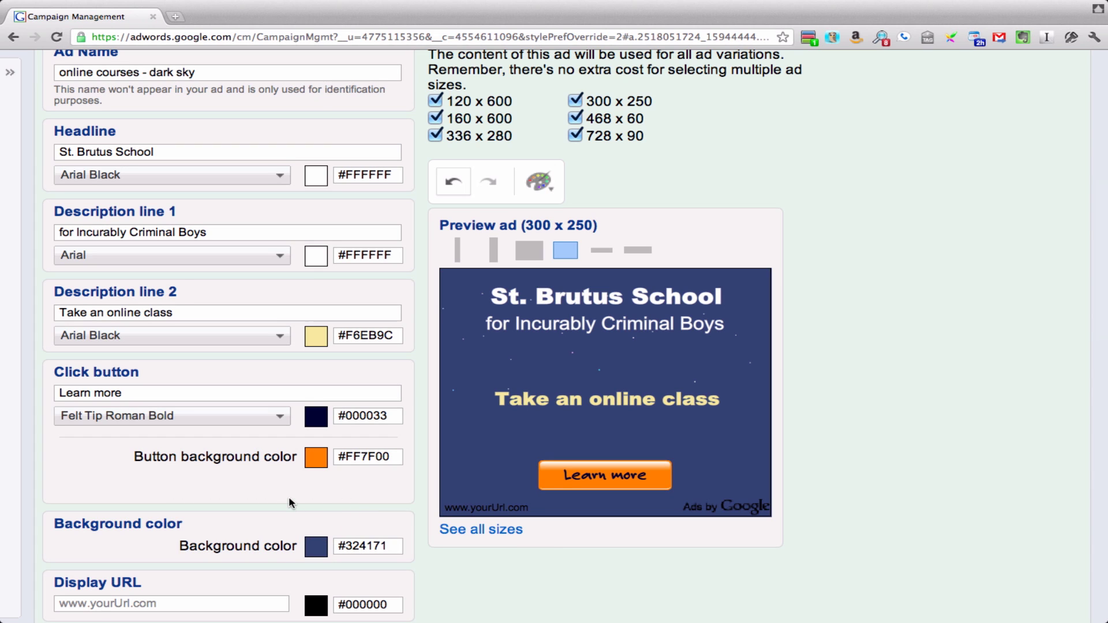
{"action": "scroll", "coordinate": [282, 498], "scroll_direction": "down", "scroll_amount": 3}
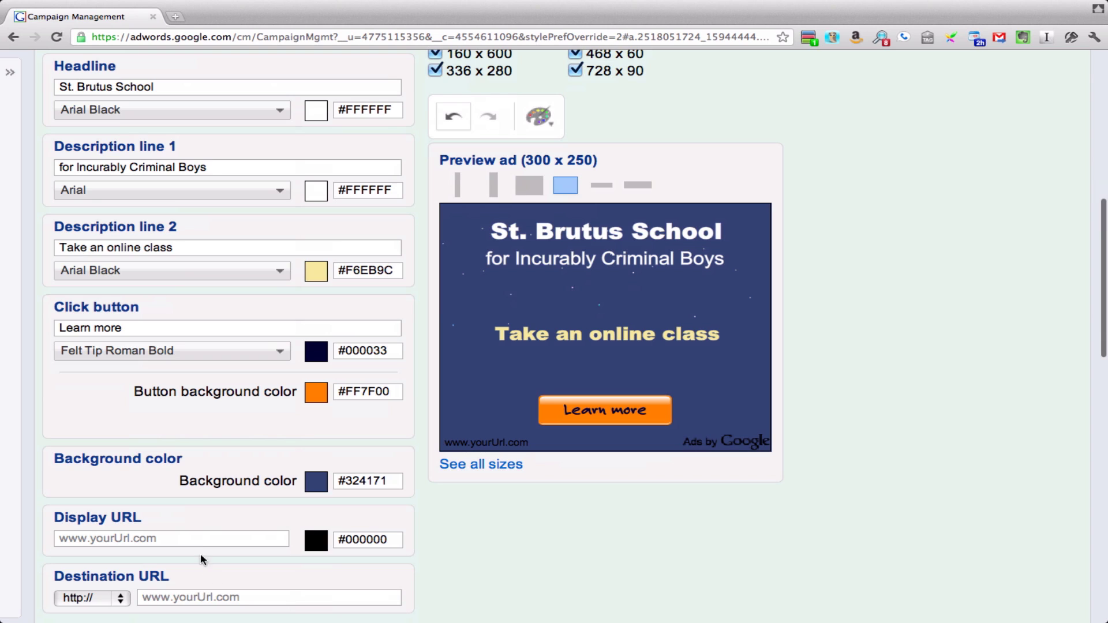
Set display URL st-brutus-online.co.uk and destination URL st-brutus-online.co.uk/online-classes
{"action": "left_click", "coordinate": [207, 533]}
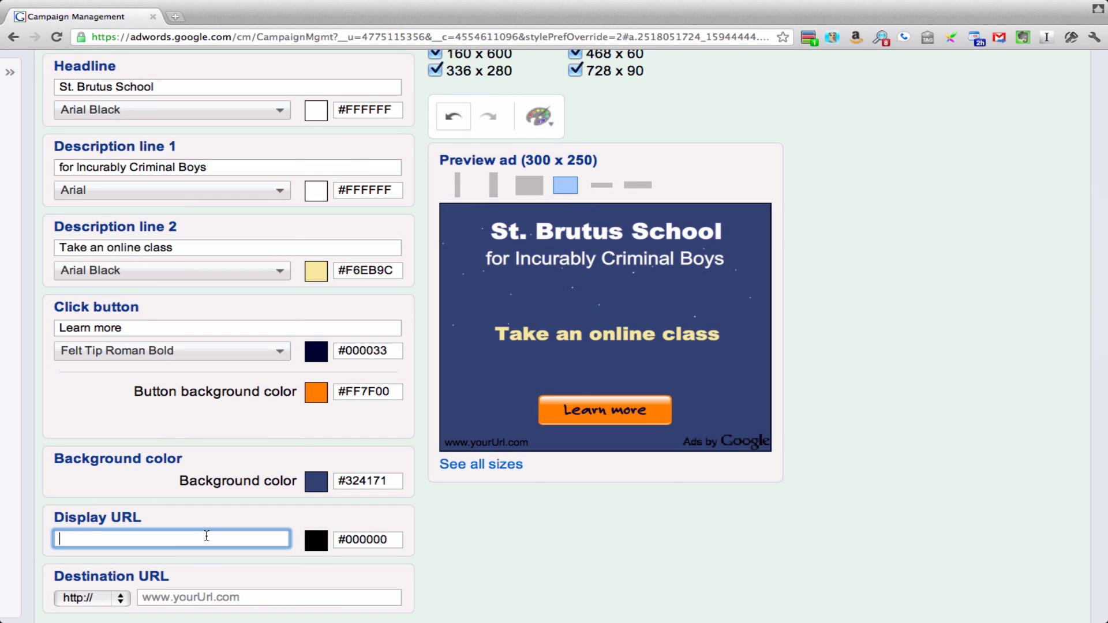
{"action": "type", "text": "st-brutus-online.co.uk"}
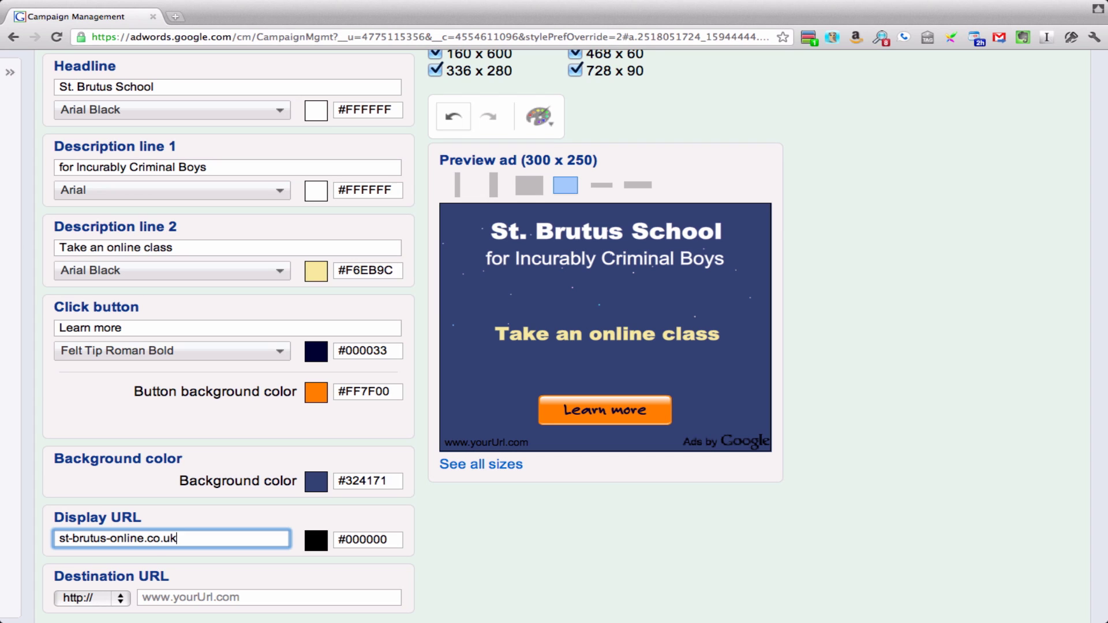
{"action": "left_click", "coordinate": [196, 598]}
{"action": "key", "text": "ctrl+v"}
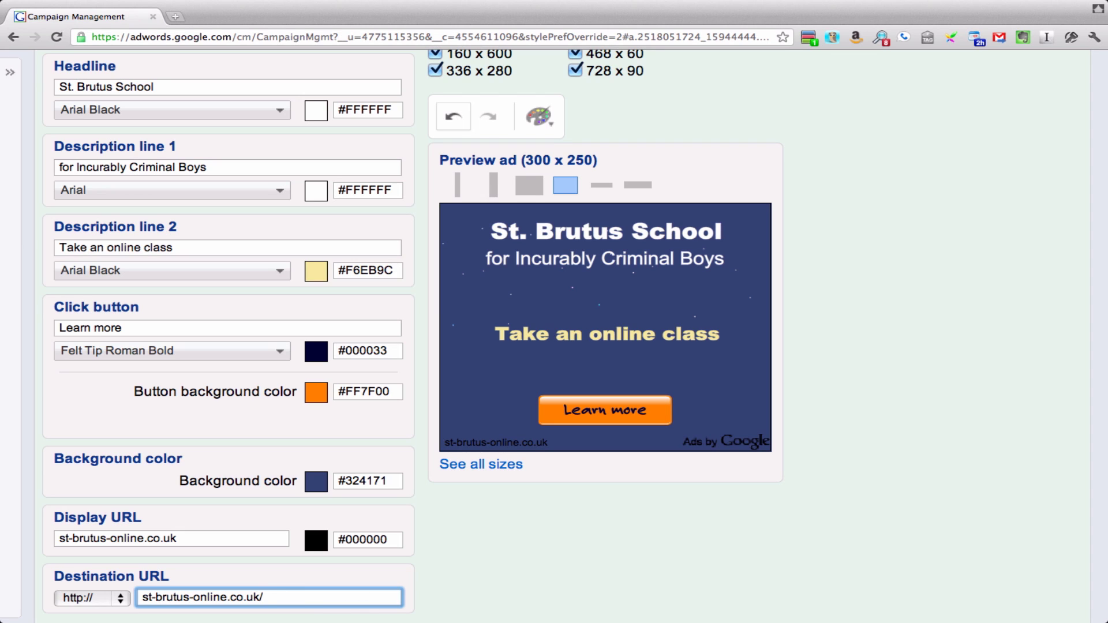
{"action": "type", "text": "/online-classes"}
{"action": "scroll", "coordinate": [512, 588], "scroll_direction": "down", "scroll_amount": 3}
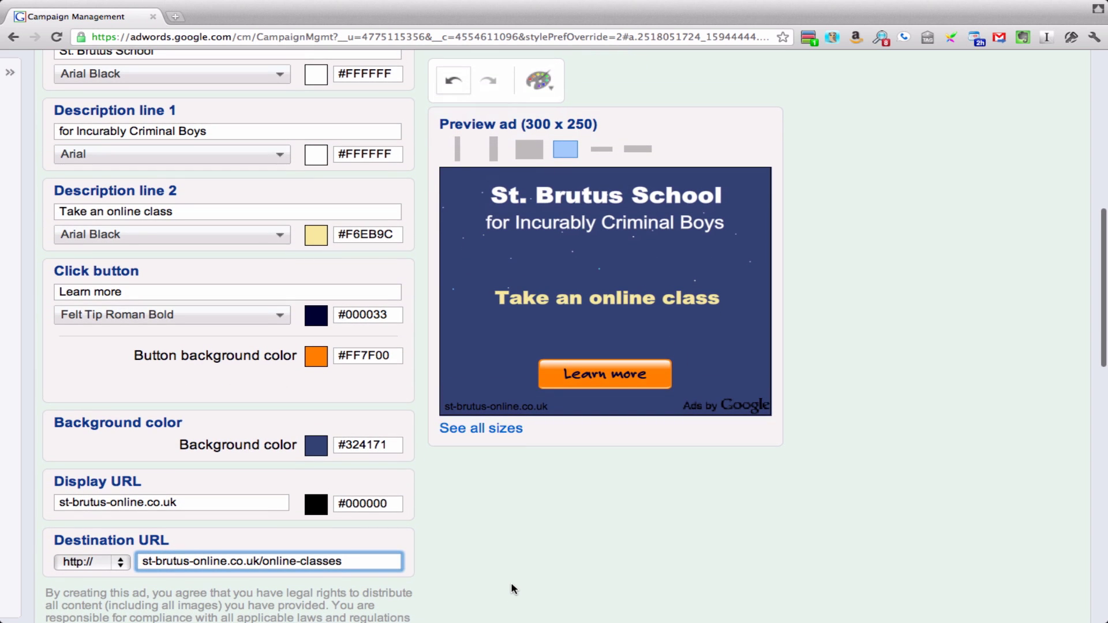
{"action": "mouse_move", "coordinate": [532, 341]}
{"action": "scroll", "coordinate": [879, 310], "scroll_direction": "up", "scroll_amount": 5}
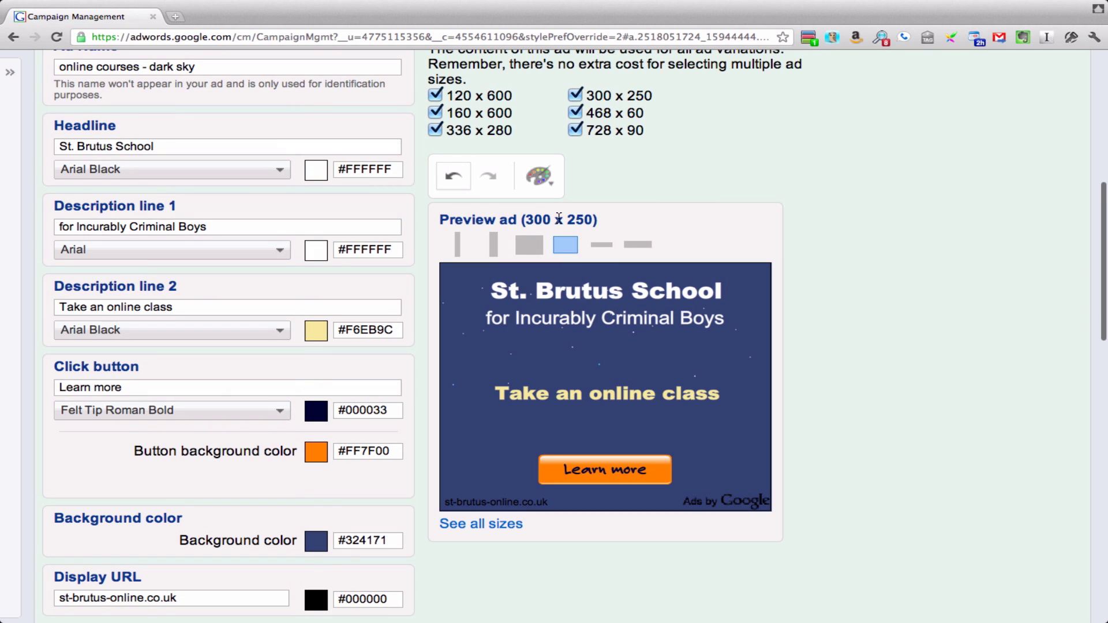
Preview the ad at 336 x 280, 160 x 600, 120 x 600 and 468 x 60
{"action": "left_click", "coordinate": [536, 248]}
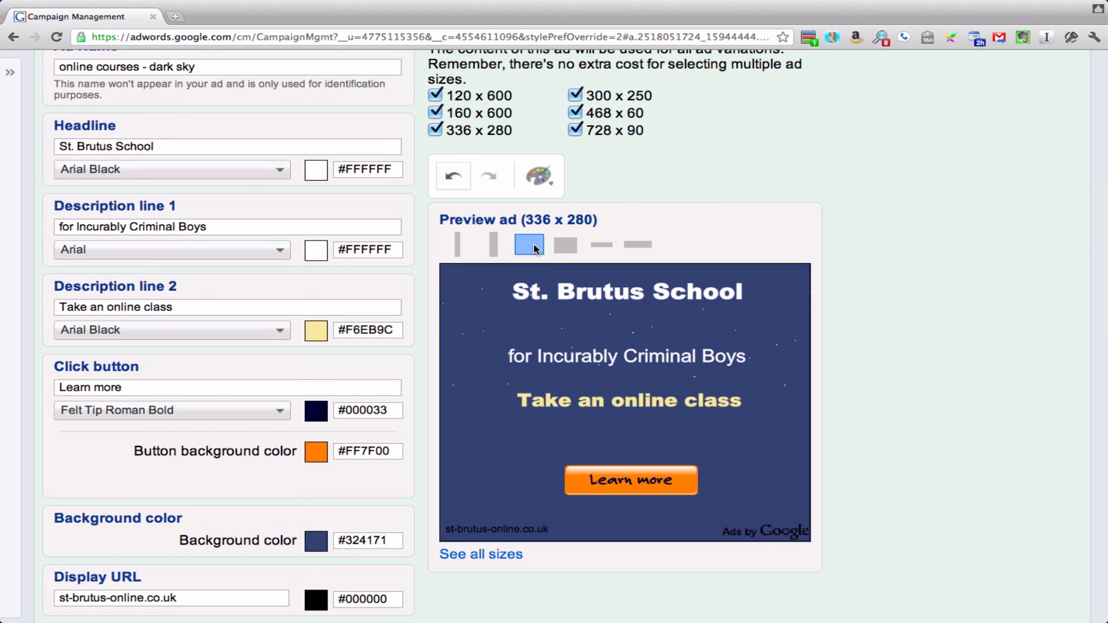
{"action": "left_click", "coordinate": [493, 245]}
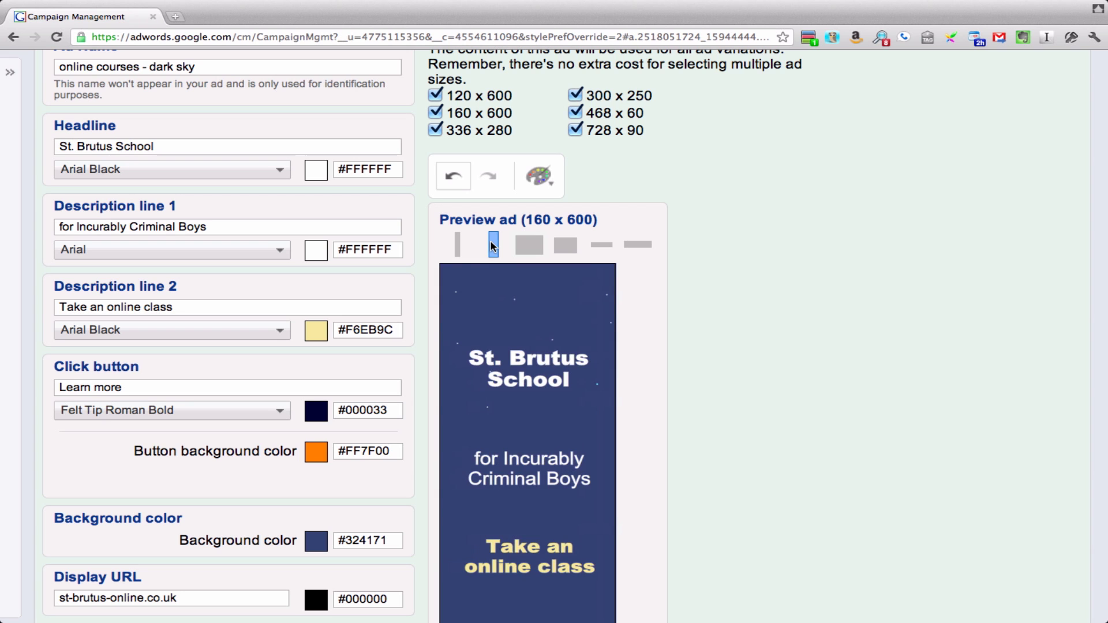
{"action": "scroll", "coordinate": [725, 352], "scroll_direction": "down", "scroll_amount": 5}
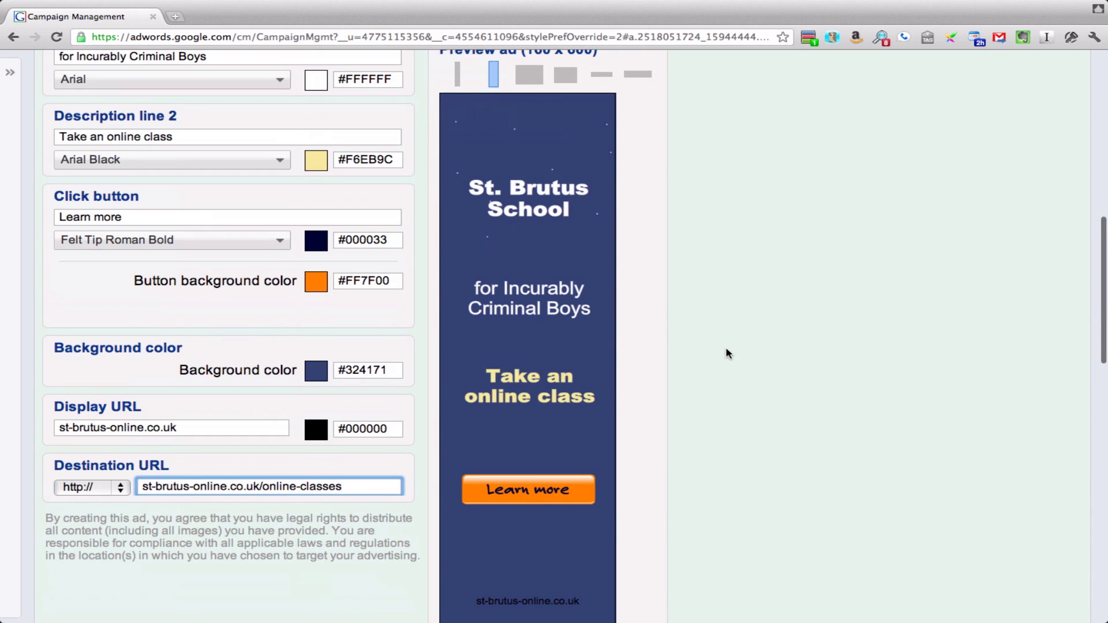
{"action": "scroll", "coordinate": [728, 354], "scroll_direction": "up", "scroll_amount": 5}
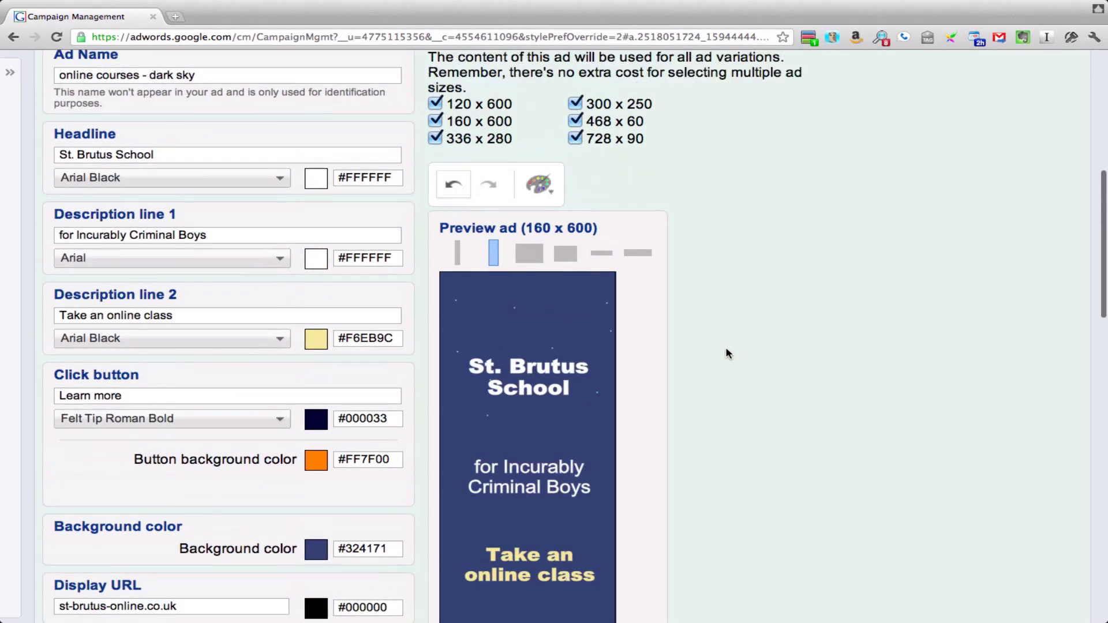
{"action": "left_click", "coordinate": [457, 263]}
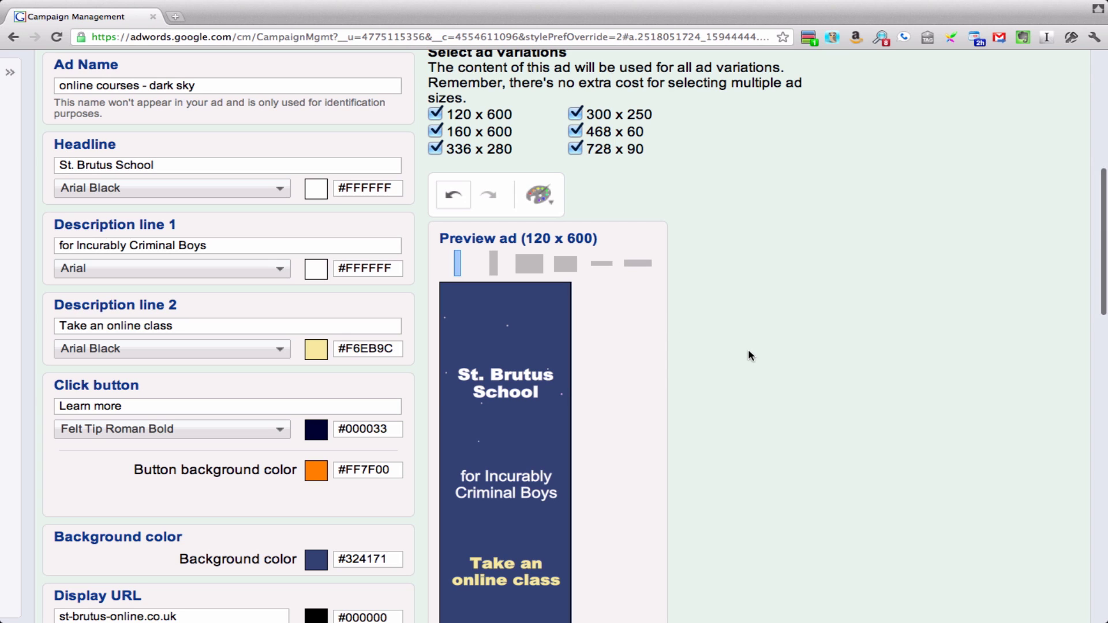
{"action": "left_click", "coordinate": [602, 263]}
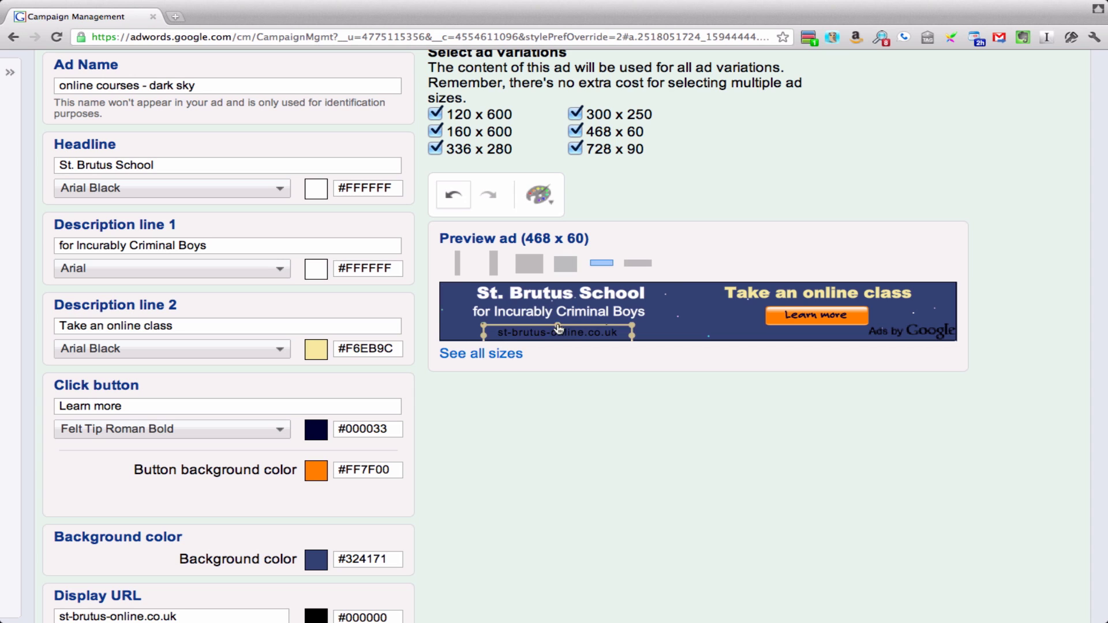
{"action": "left_click", "coordinate": [494, 267]}
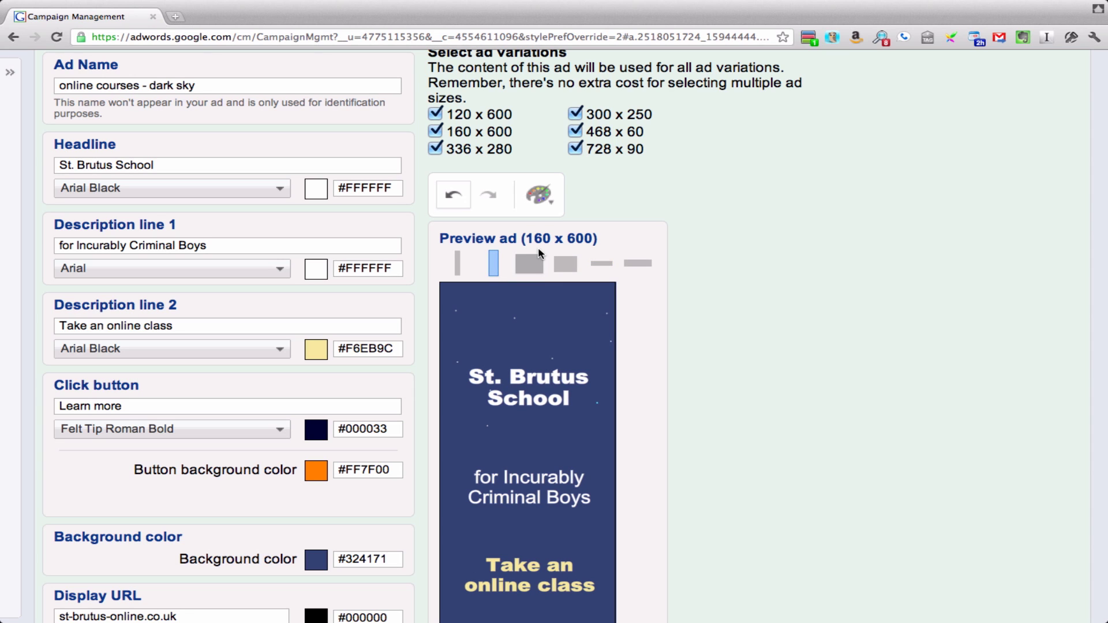
Uncheck the 160 x 600, 120 x 600 and 728 x 90 sizes
{"action": "left_click", "coordinate": [436, 132]}
{"action": "left_click", "coordinate": [438, 114]}
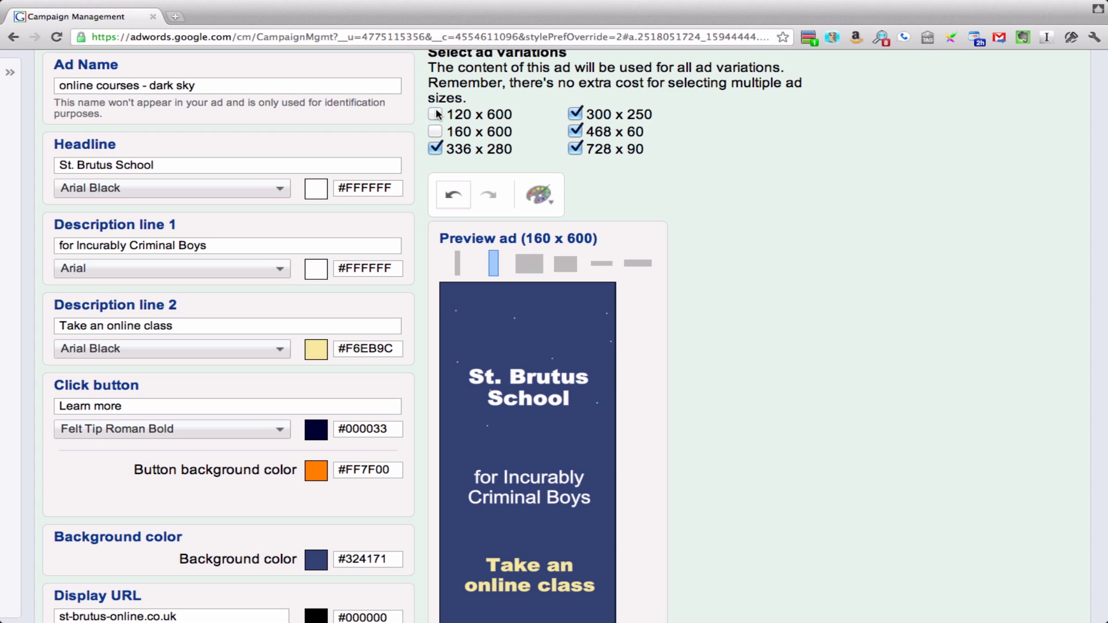
{"action": "left_click", "coordinate": [639, 264]}
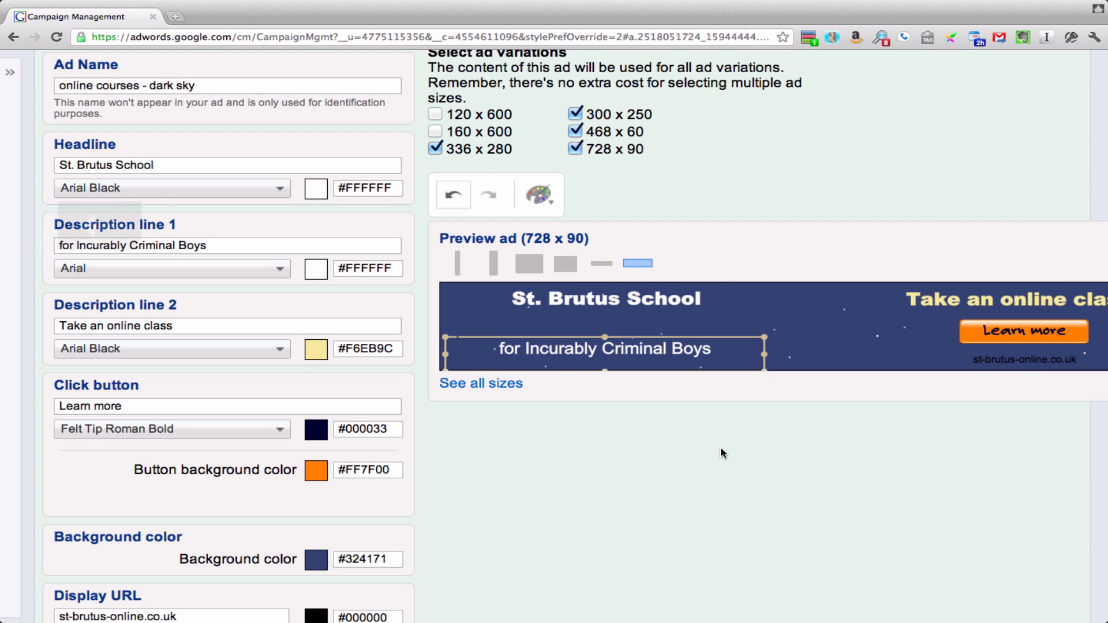
{"action": "left_click", "coordinate": [664, 312]}
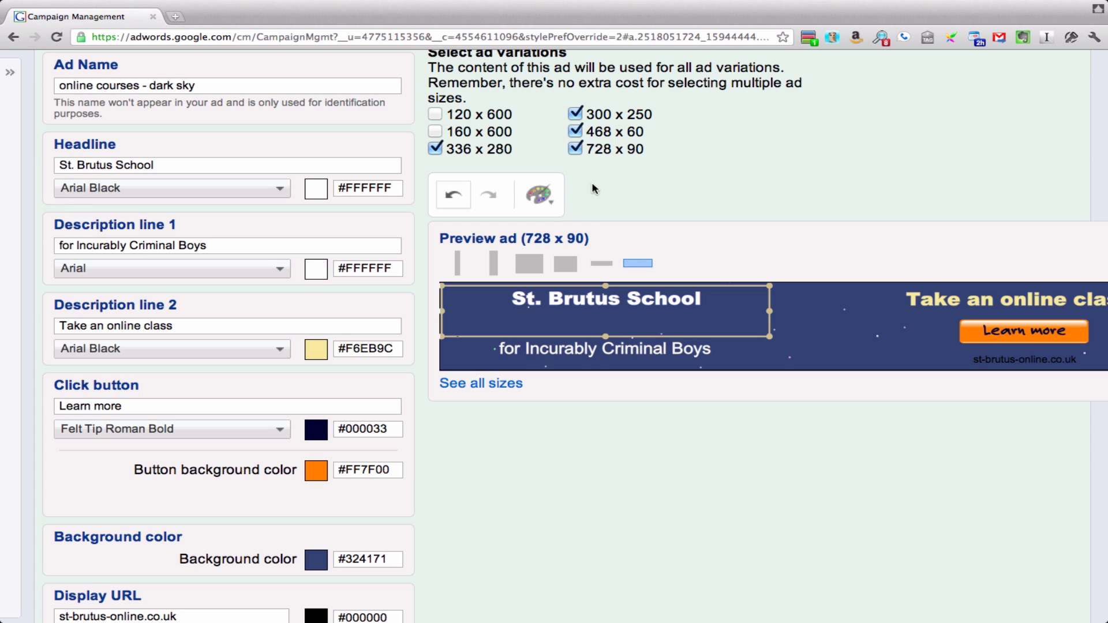
{"action": "left_click", "coordinate": [576, 150]}
{"action": "left_click", "coordinate": [598, 267]}
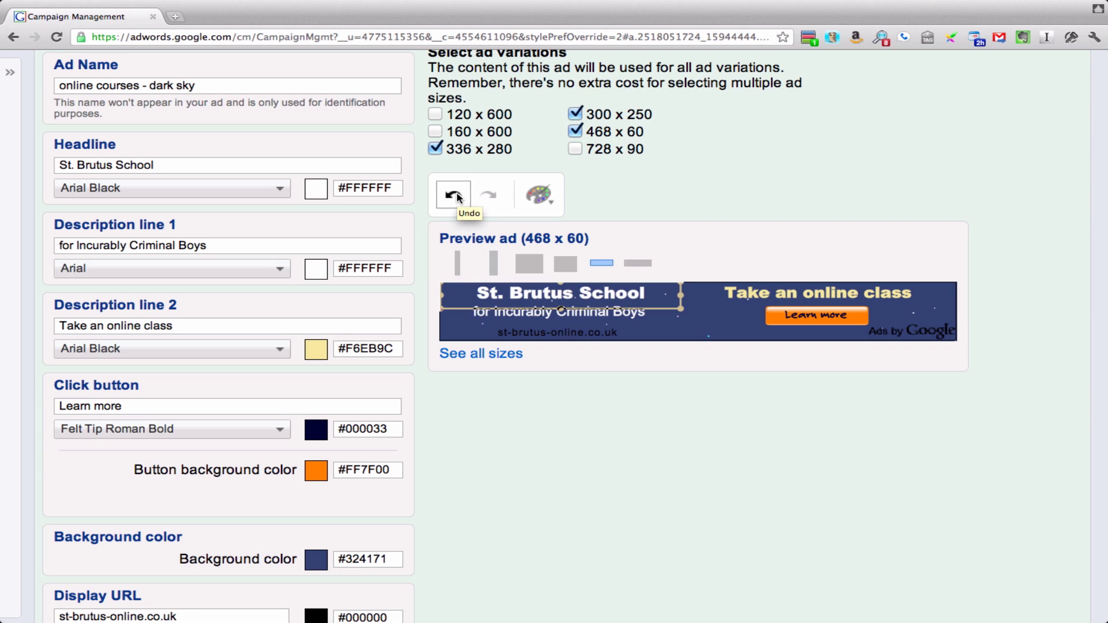
{"action": "left_click", "coordinate": [550, 196]}
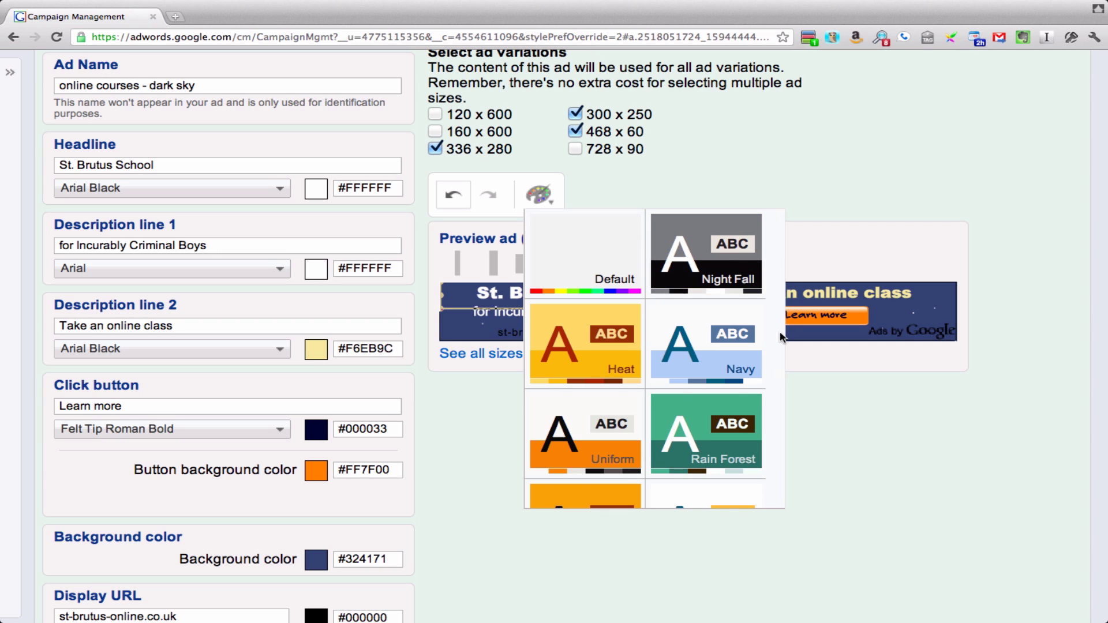
{"action": "left_click_drag", "start_coordinate": [782, 337], "coordinate": [791, 485]}
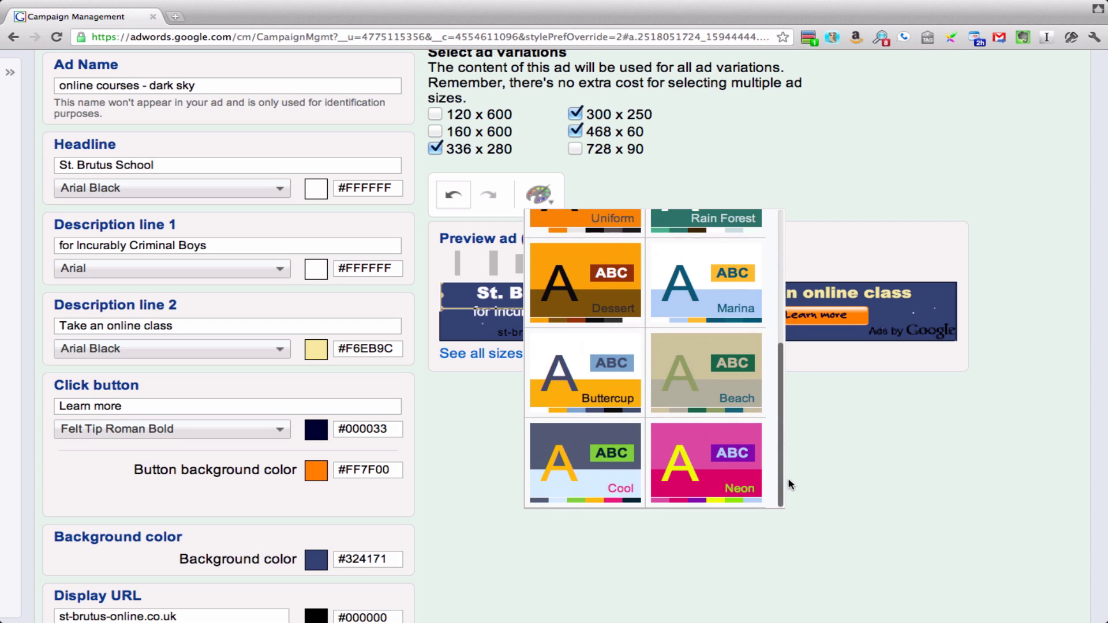
{"action": "left_click", "coordinate": [727, 460]}
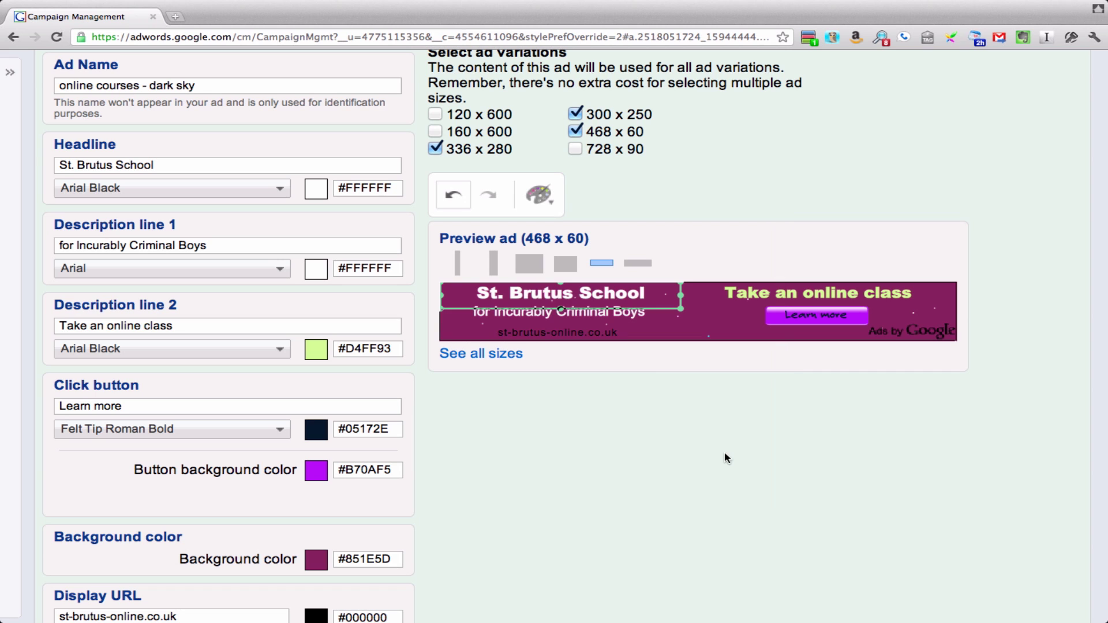
{"action": "left_click", "coordinate": [449, 199]}
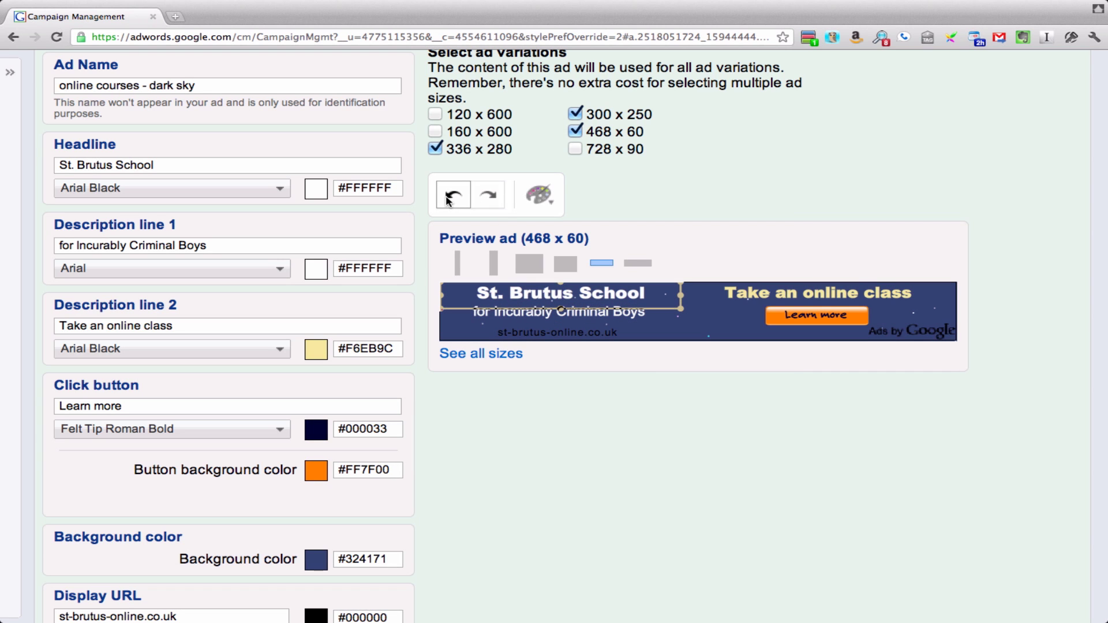
{"action": "scroll", "coordinate": [533, 415], "scroll_direction": "down", "scroll_amount": 5}
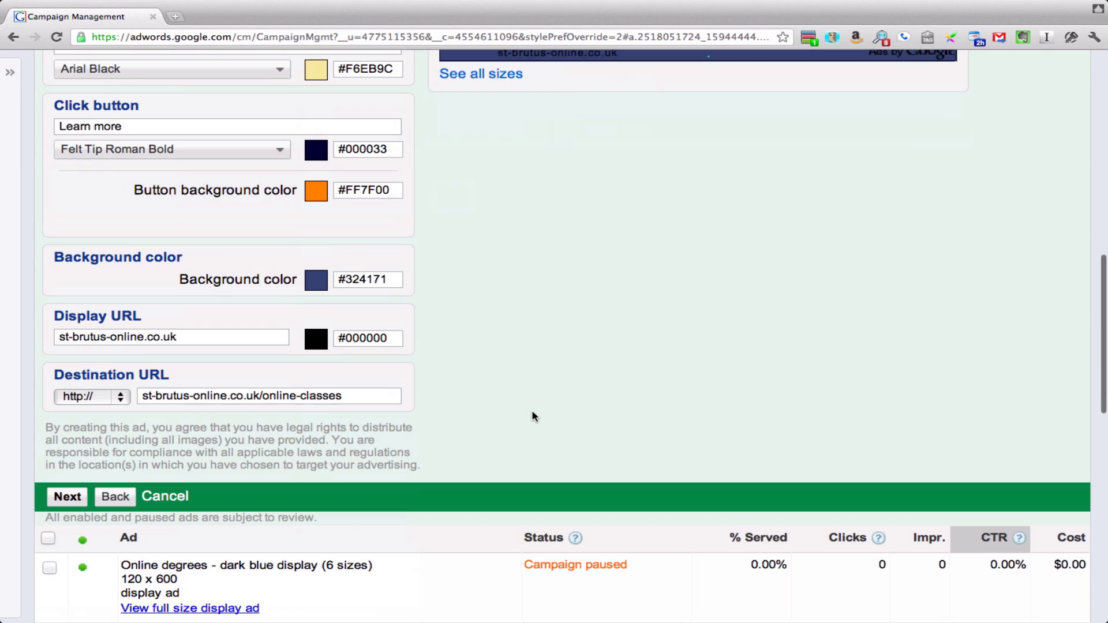
Go to the size variations review and re-tick 728 x 90, making four sizes
{"action": "left_click", "coordinate": [68, 495]}
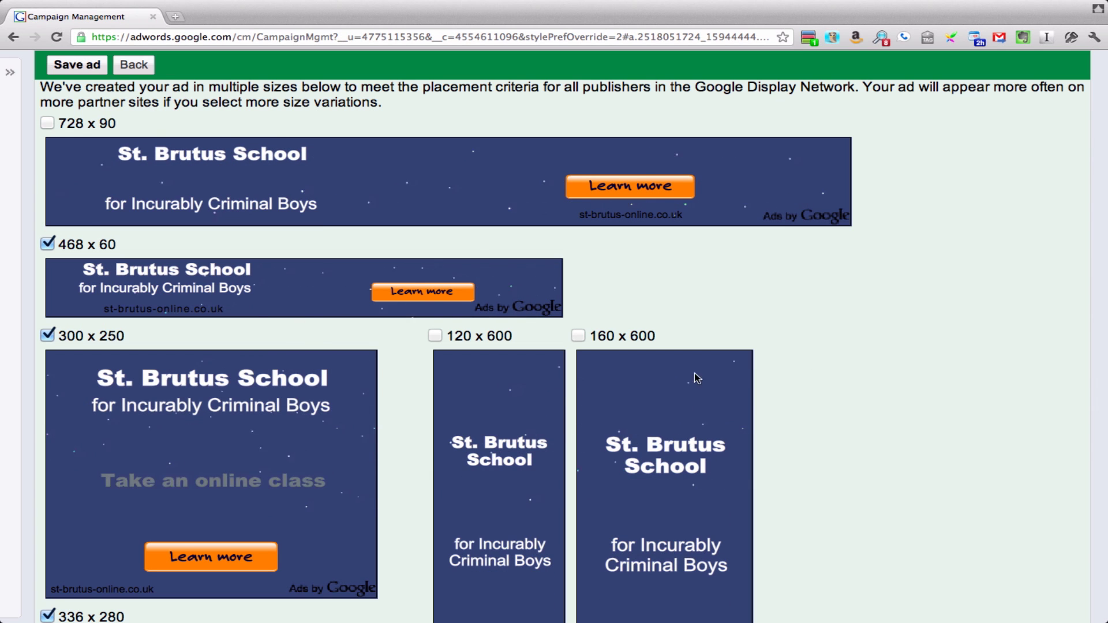
{"action": "scroll", "coordinate": [857, 371], "scroll_direction": "down", "scroll_amount": 1}
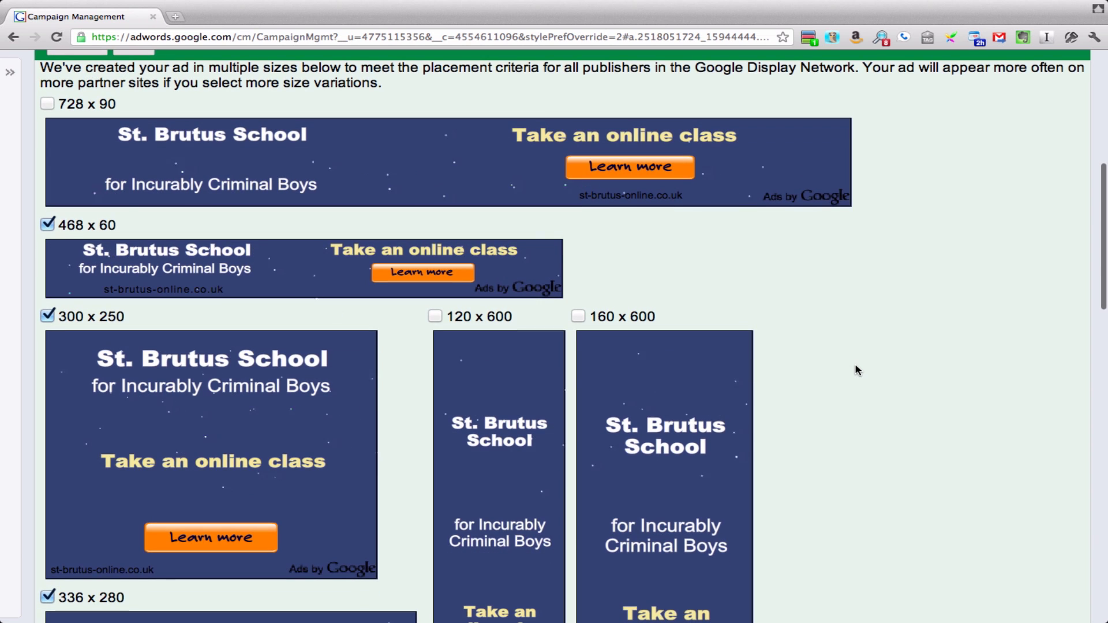
{"action": "scroll", "coordinate": [858, 371], "scroll_direction": "up", "scroll_amount": 1}
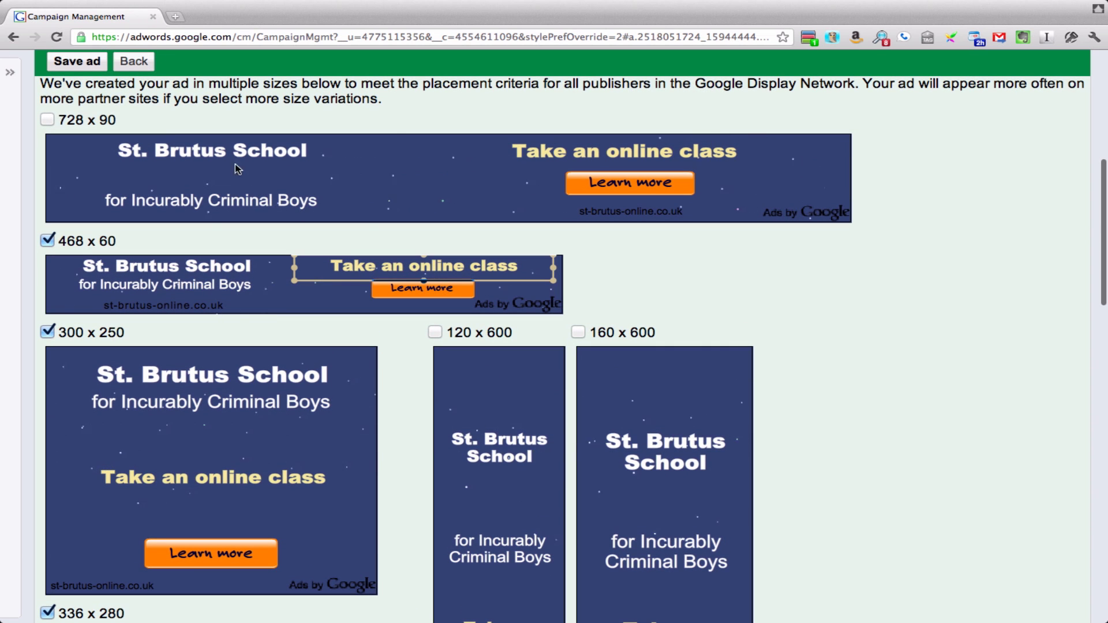
{"action": "left_click", "coordinate": [48, 120]}
{"action": "scroll", "coordinate": [826, 294], "scroll_direction": "down", "scroll_amount": 10}
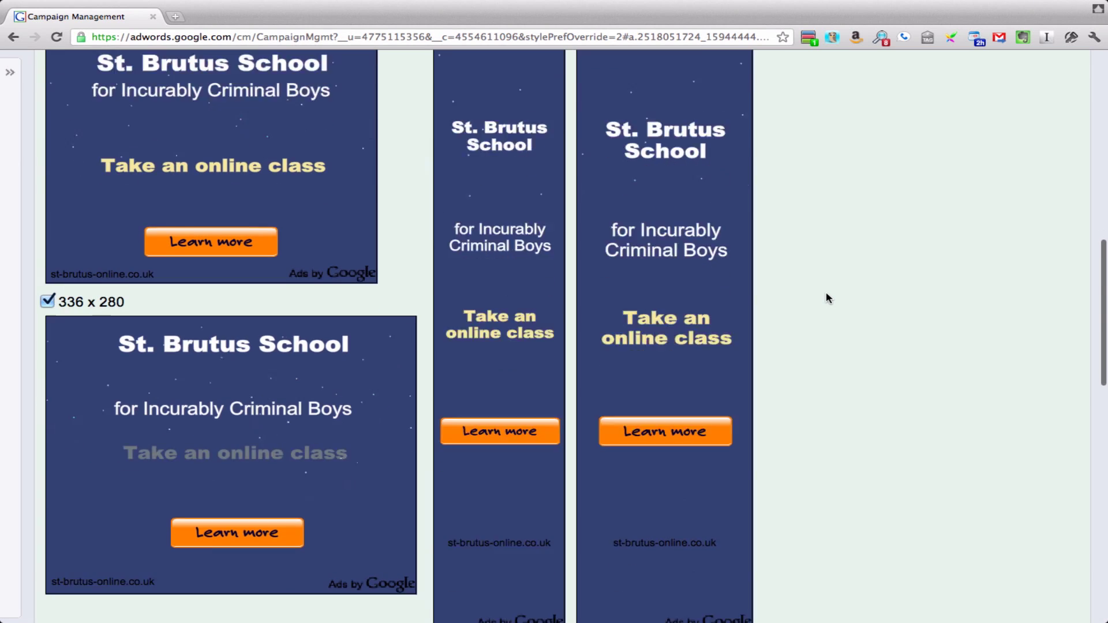
{"action": "scroll", "coordinate": [826, 298], "scroll_direction": "up", "scroll_amount": 3}
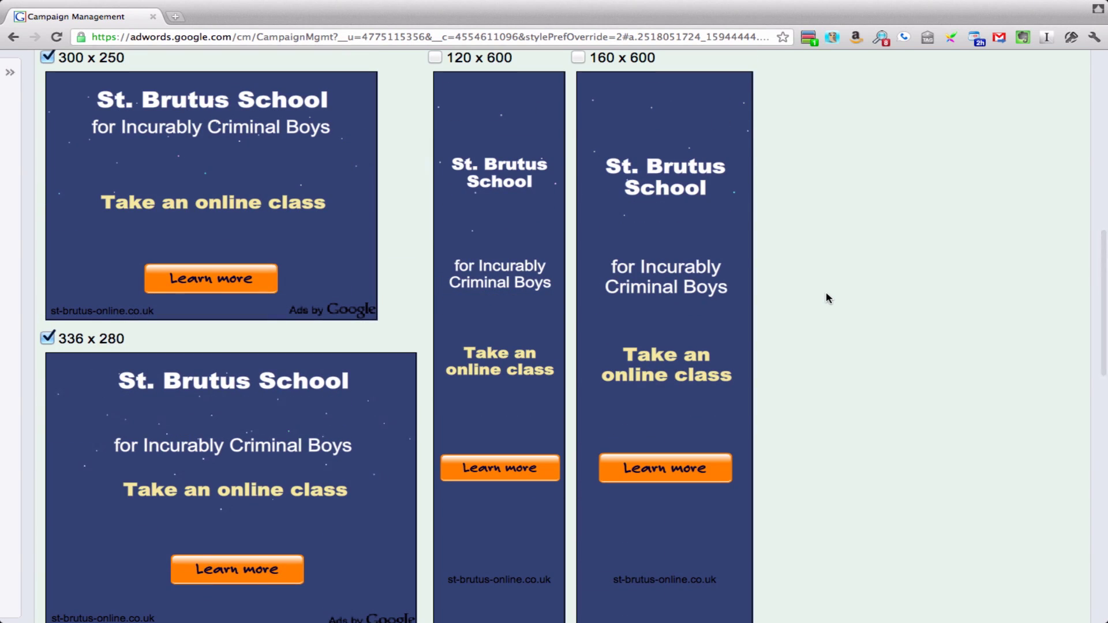
{"action": "scroll", "coordinate": [829, 298], "scroll_direction": "down", "scroll_amount": 7}
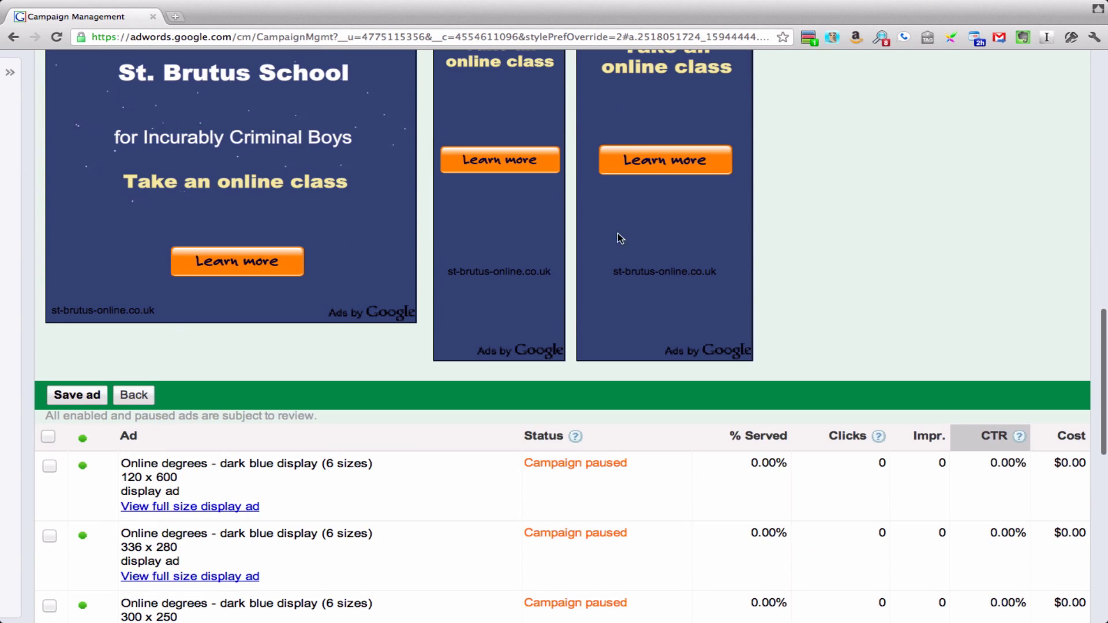
Save the ad and find the four 'online courses - dark sky (4 sizes)' entries in the list
{"action": "left_click", "coordinate": [60, 396]}
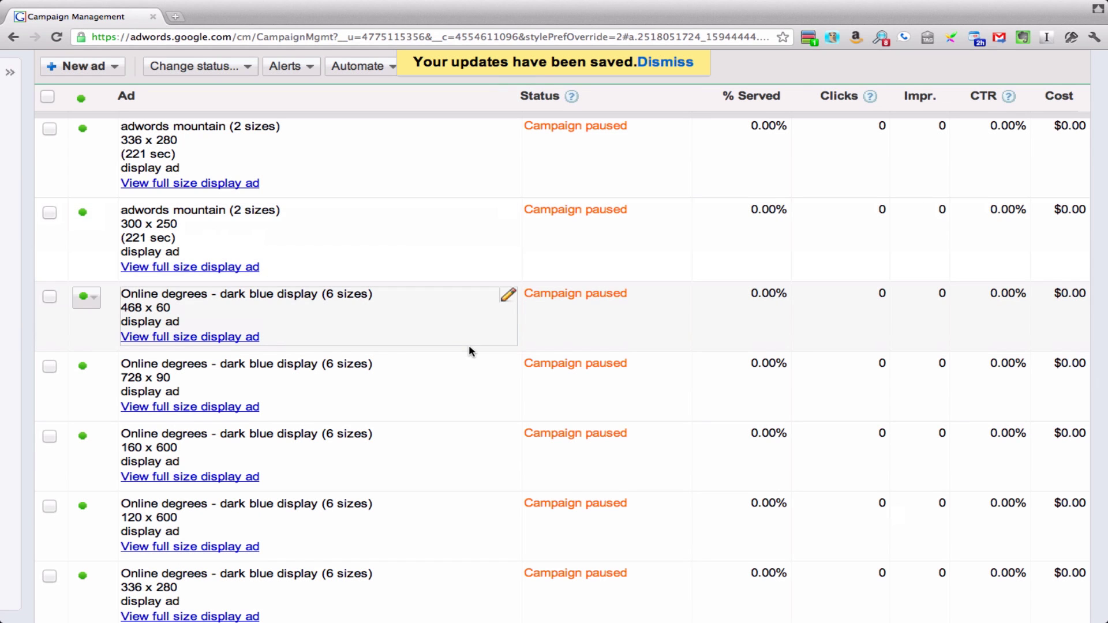
{"action": "scroll", "coordinate": [469, 348], "scroll_direction": "down", "scroll_amount": 5}
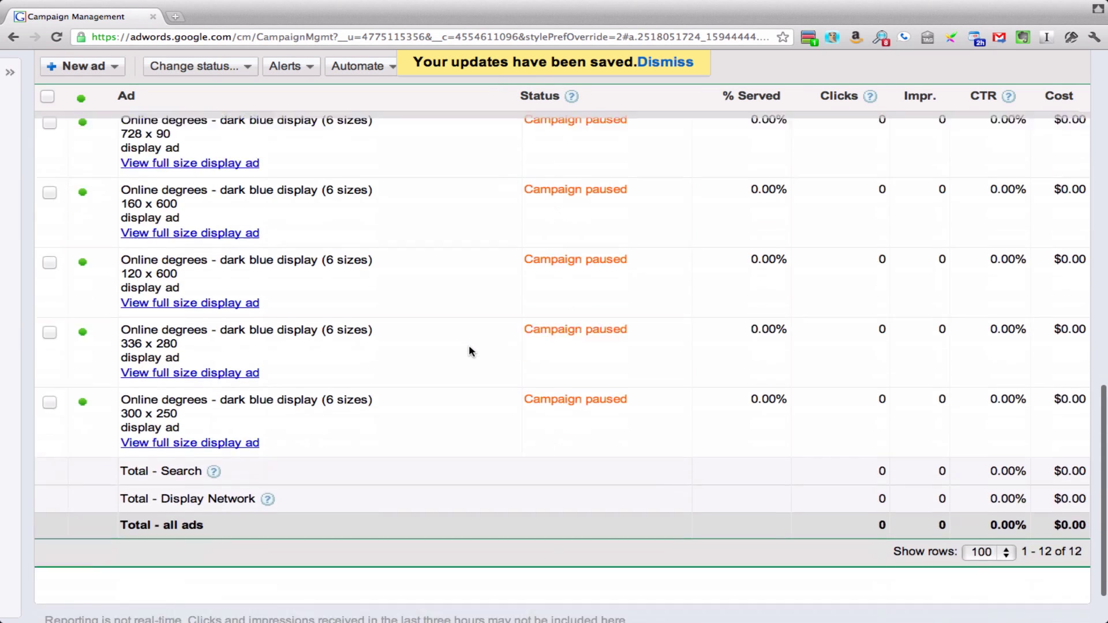
{"action": "scroll", "coordinate": [469, 348], "scroll_direction": "up", "scroll_amount": 14}
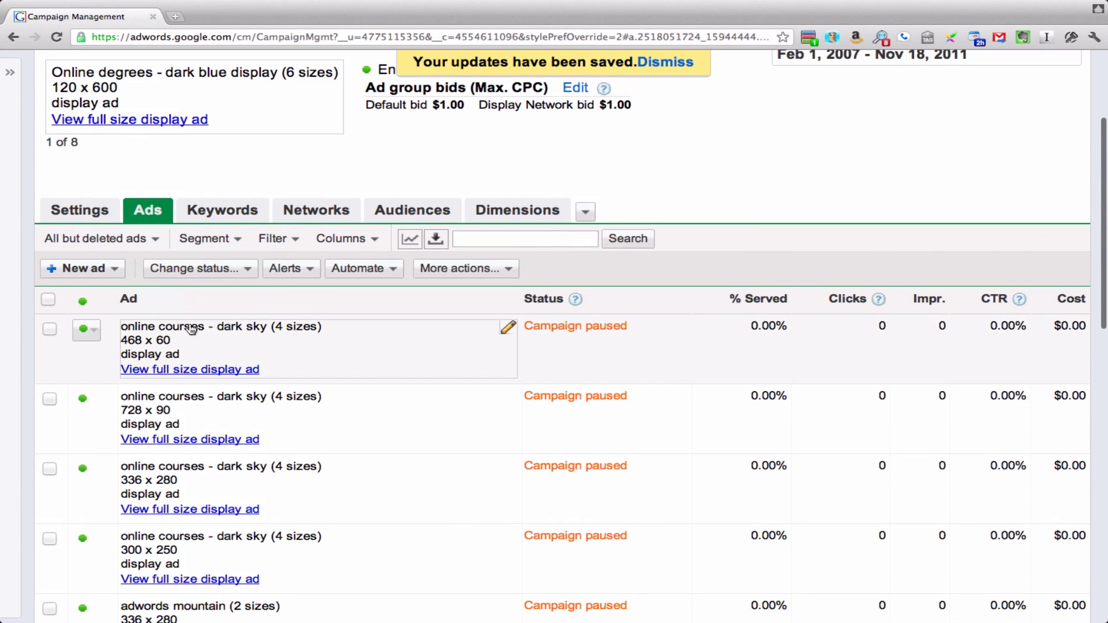